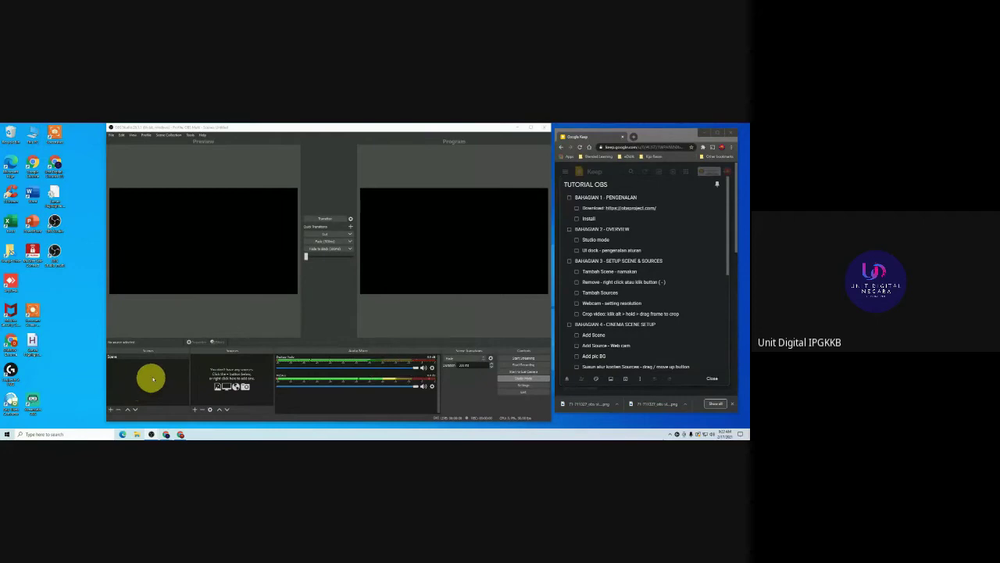
Rename the existing scene to "Kuliah Pdpr".
click(128, 359)
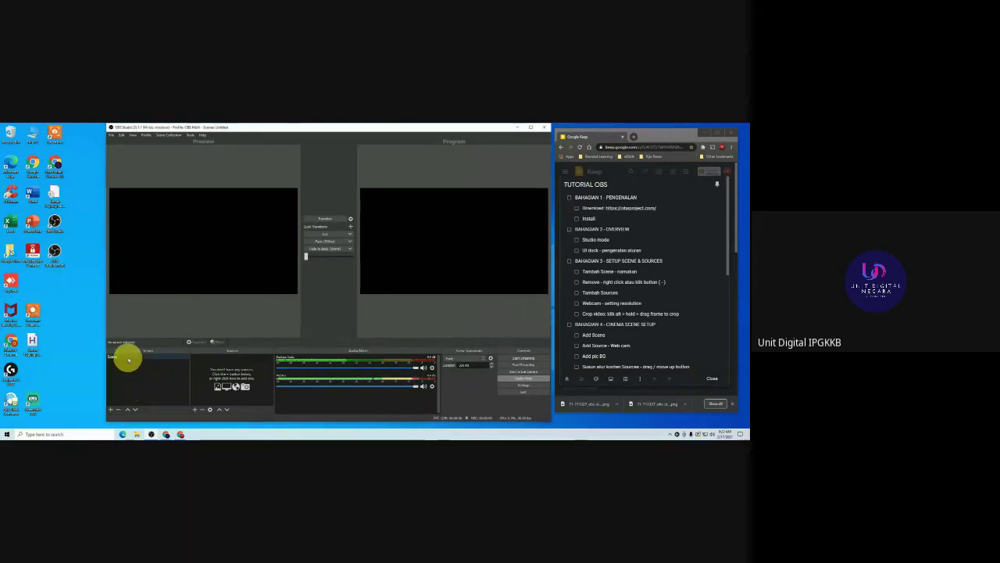
right_click(132, 358)
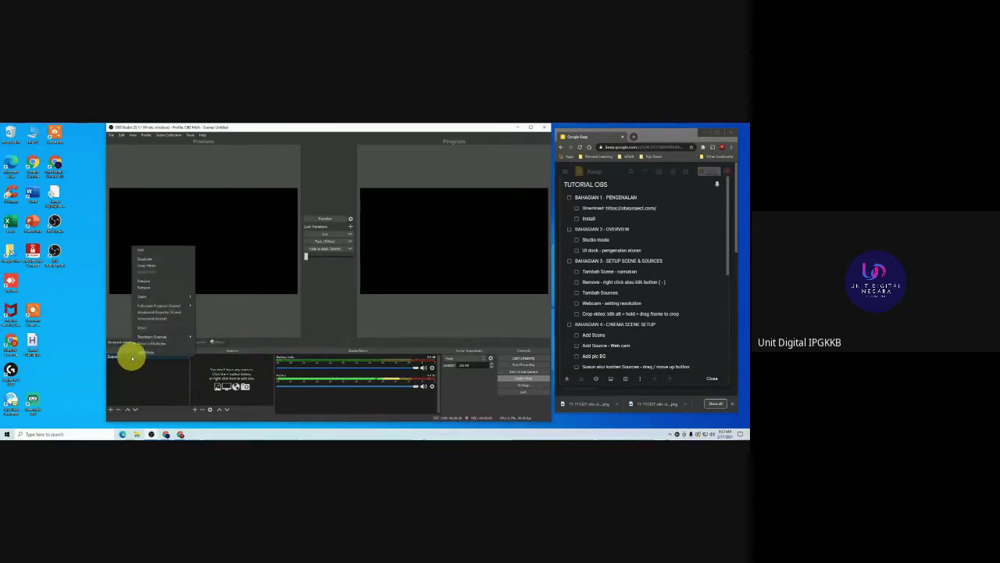
click(161, 287)
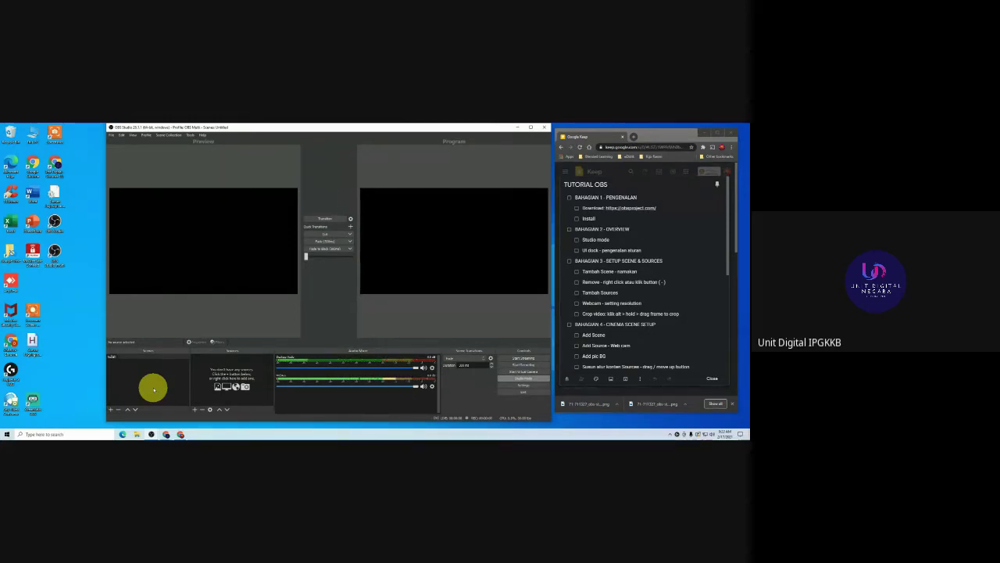
right_click(152, 358)
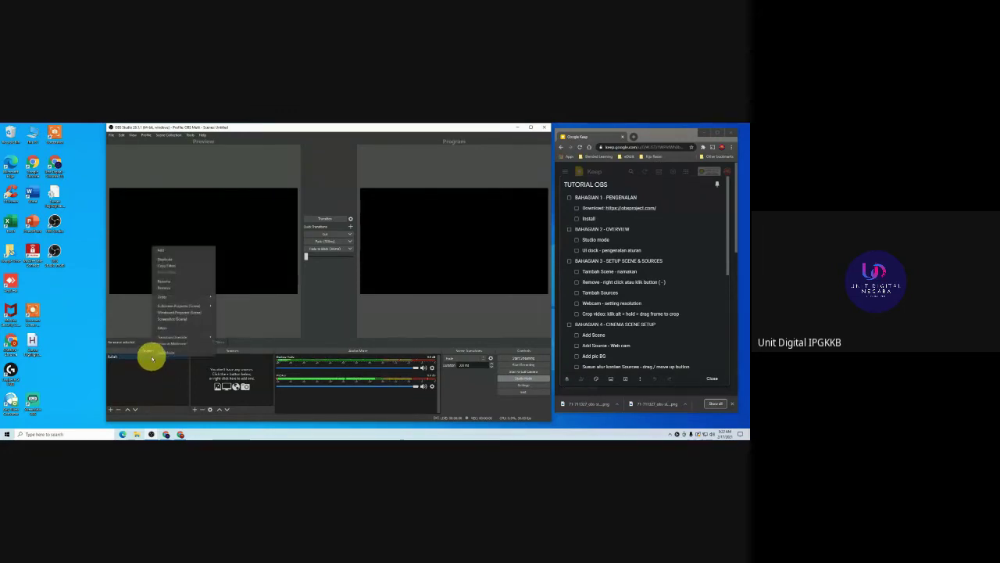
click(170, 281)
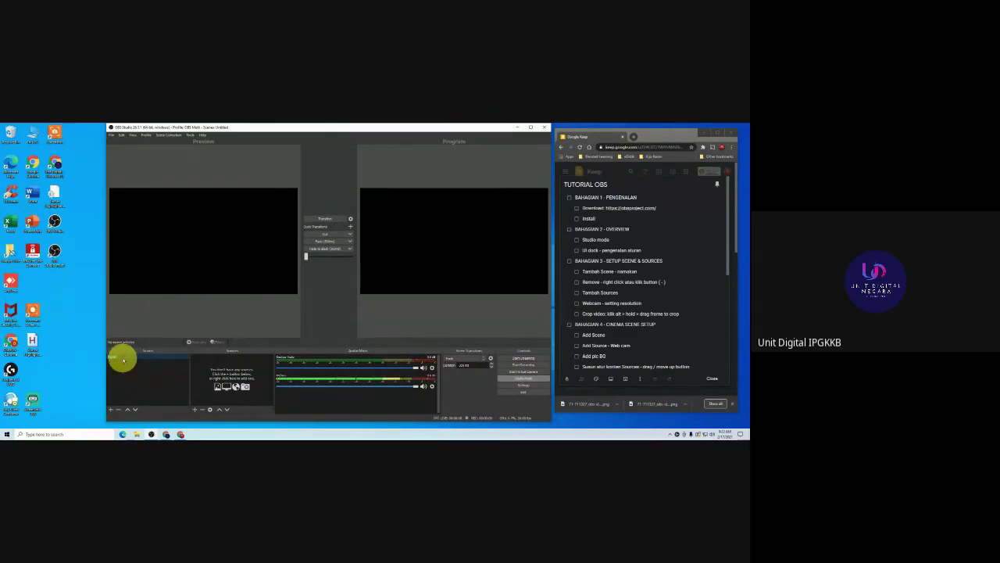
right_click(122, 359)
click(154, 278)
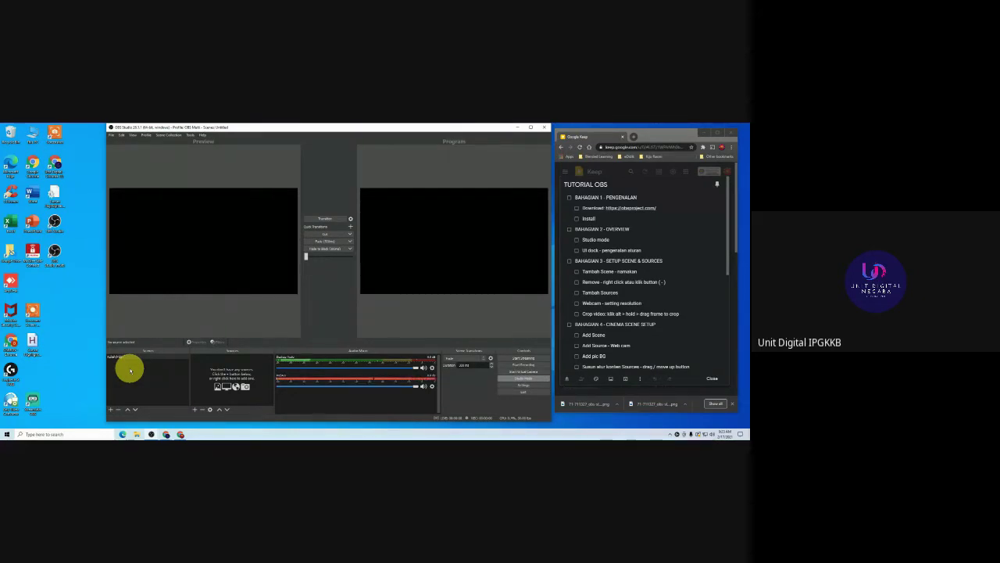
key(Return)
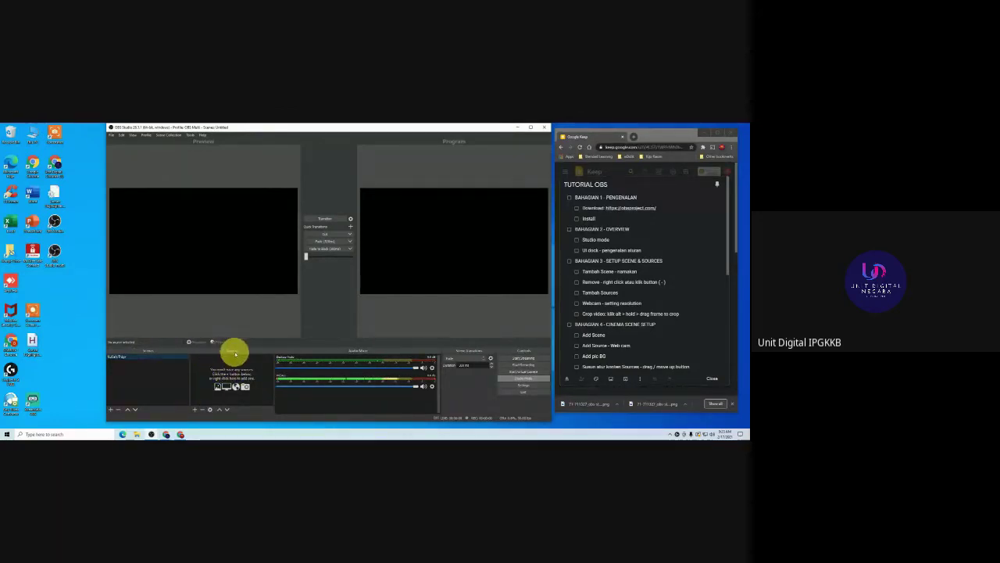
click(111, 409)
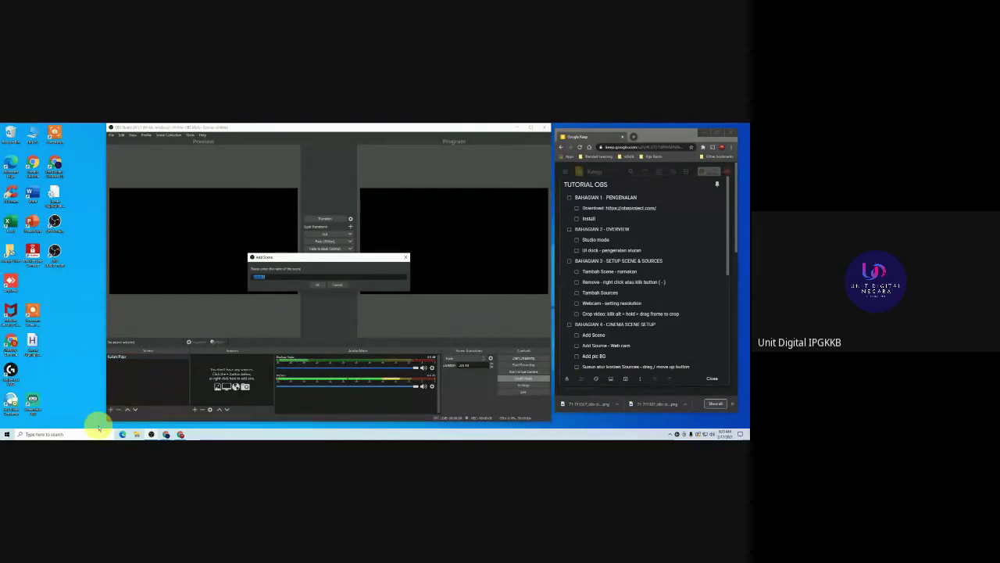
click(344, 286)
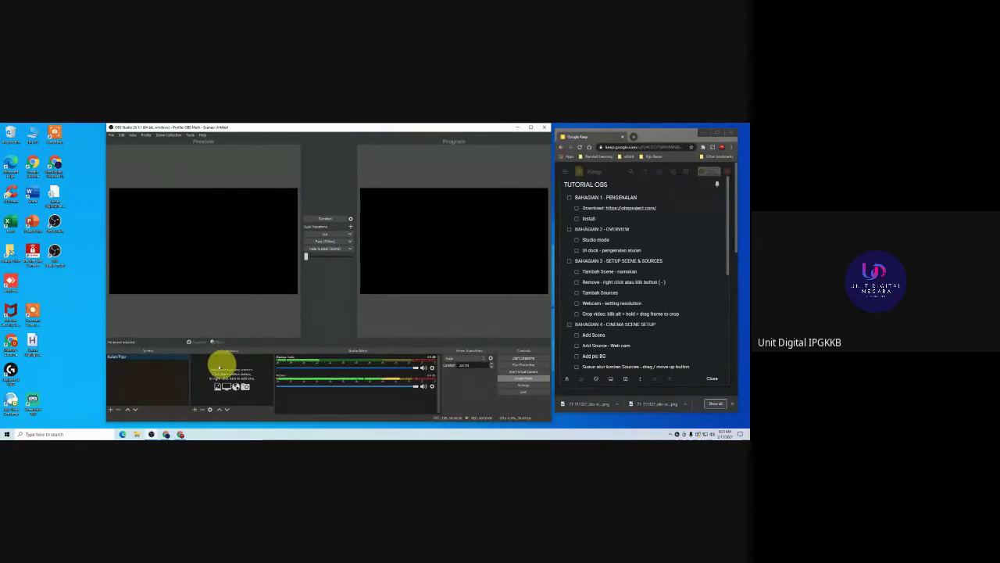
Add a Video Capture Device source named "Big Cam" to the scene and choose the webcam as its device.
click(196, 411)
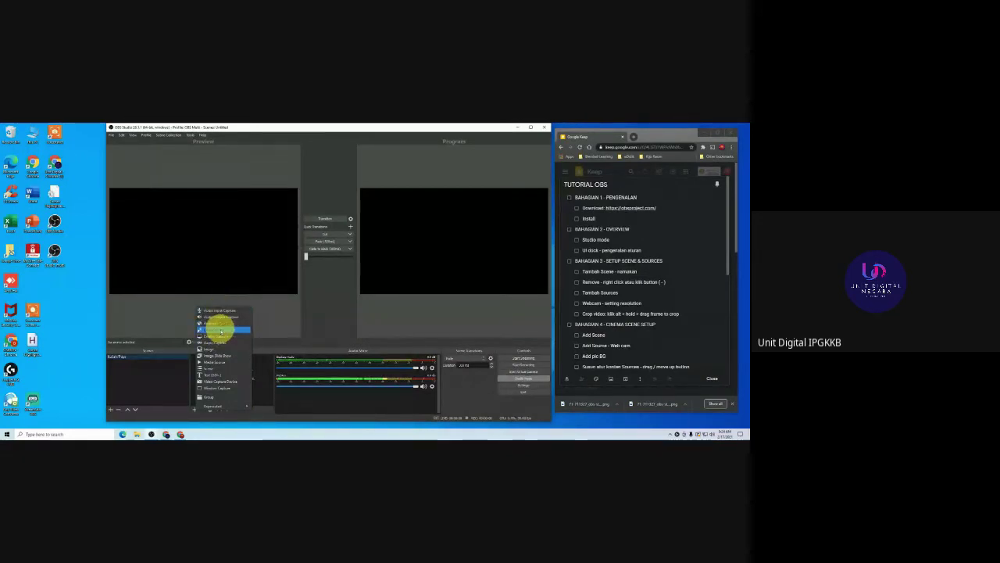
click(229, 383)
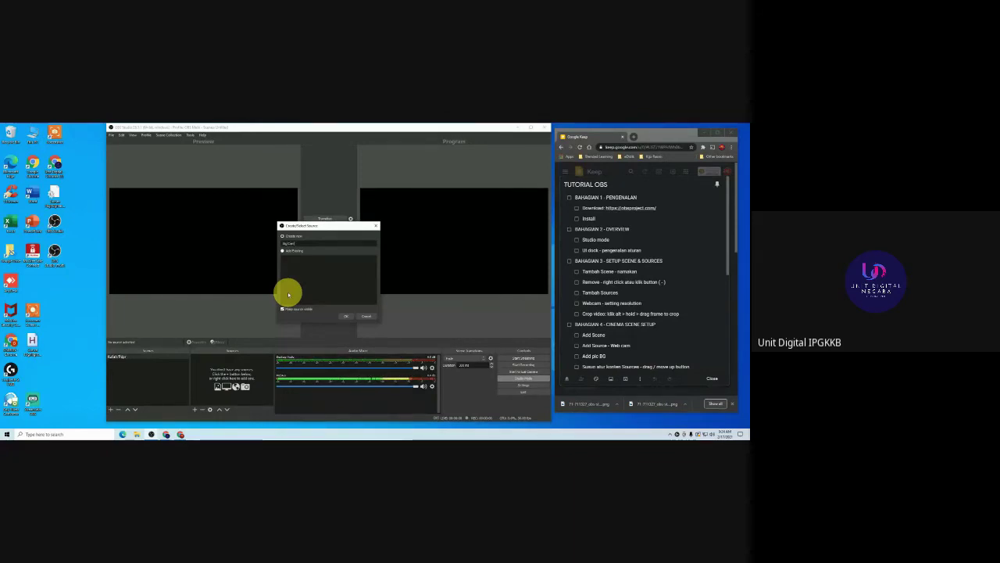
click(345, 315)
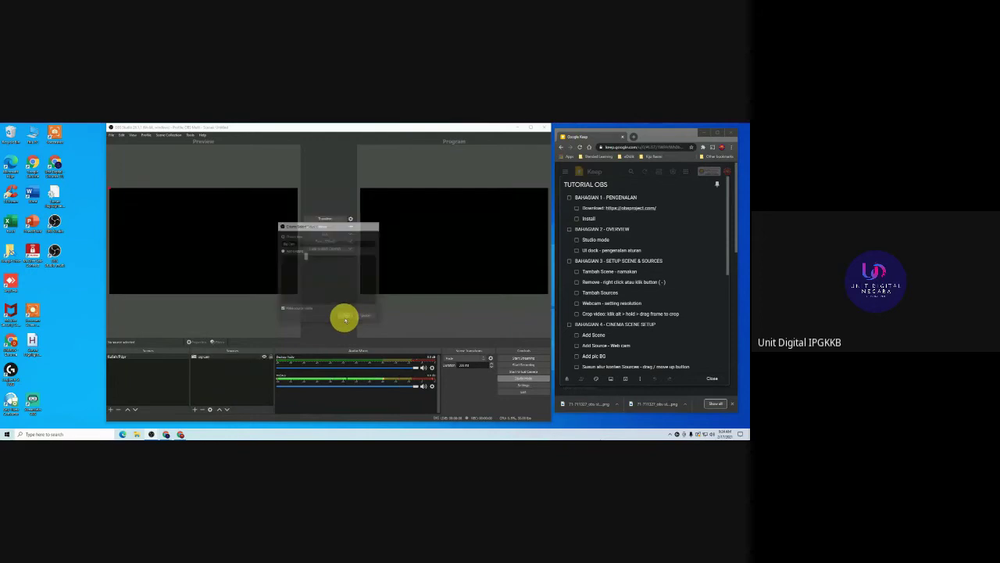
click(425, 265)
click(372, 267)
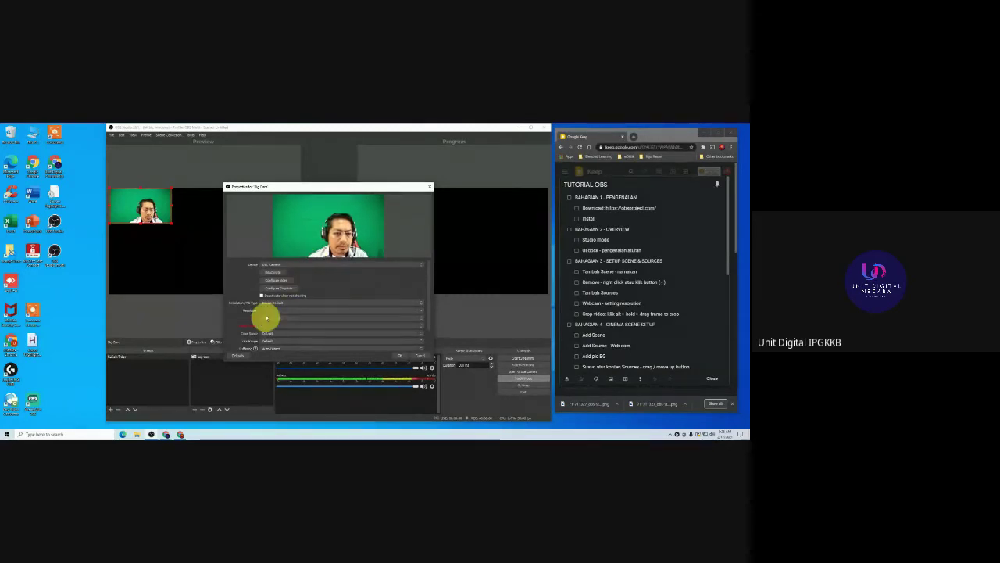
Set the Big Cam source's Resolution/FPS Type to Custom and its resolution to 1920x1080.
click(419, 305)
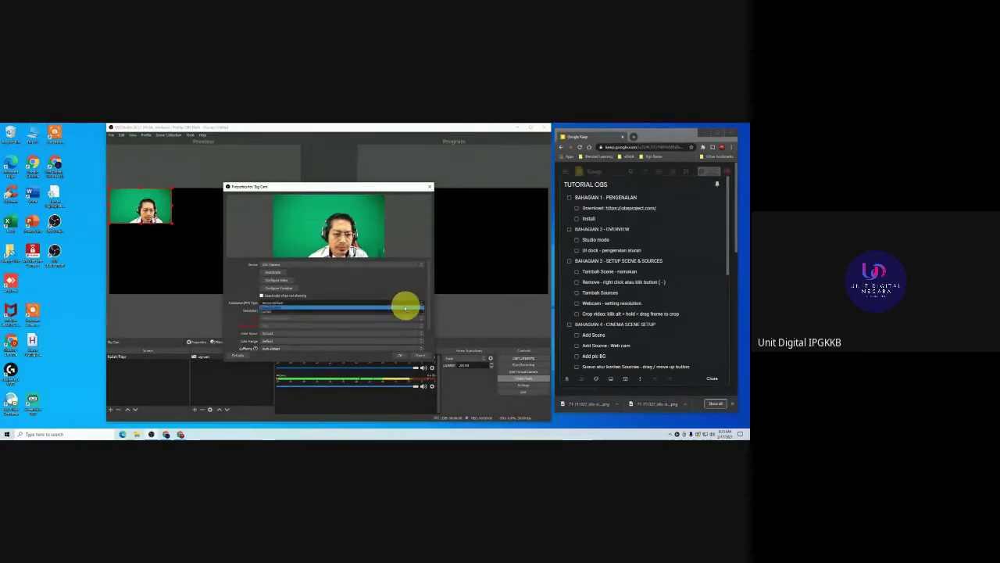
click(365, 310)
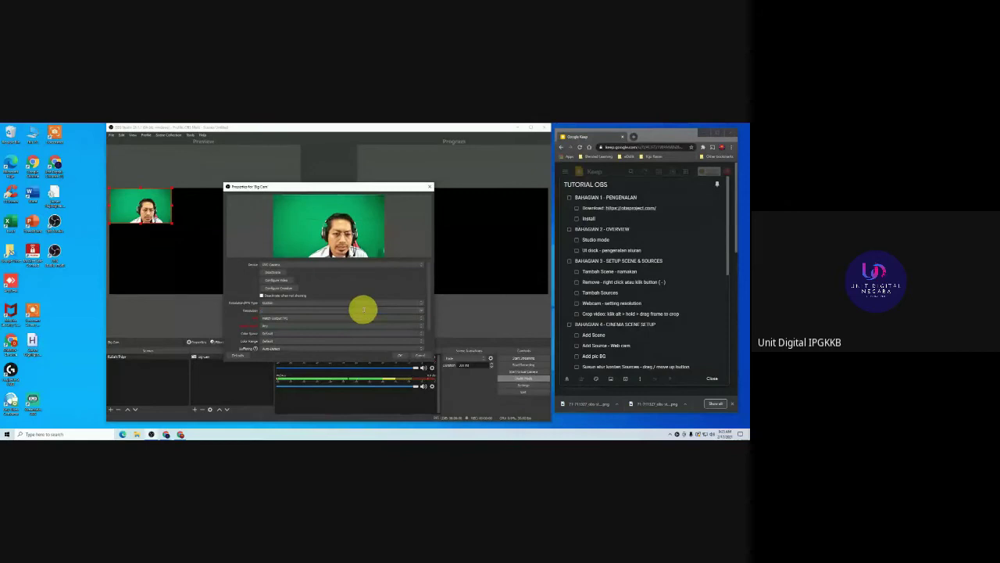
click(420, 311)
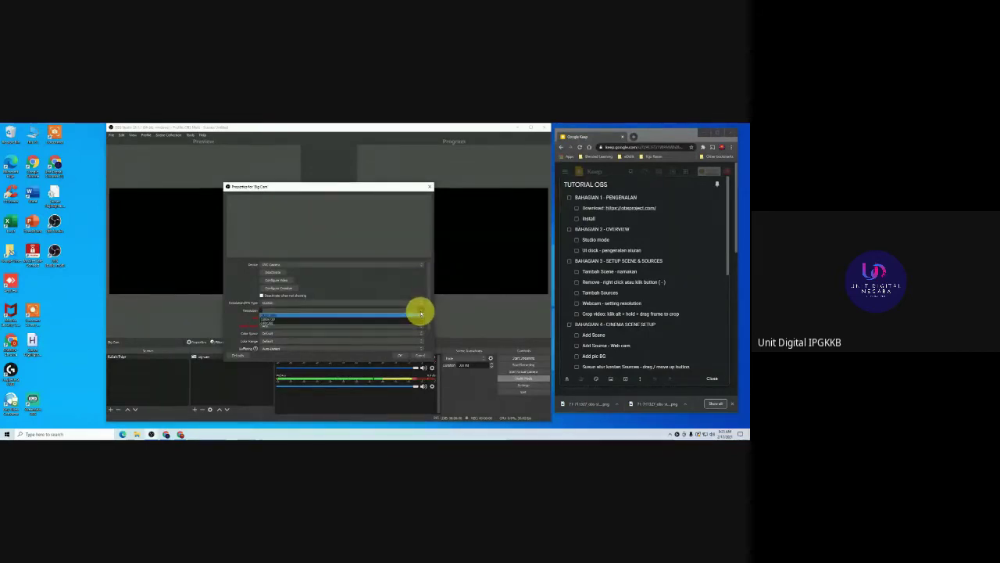
click(288, 319)
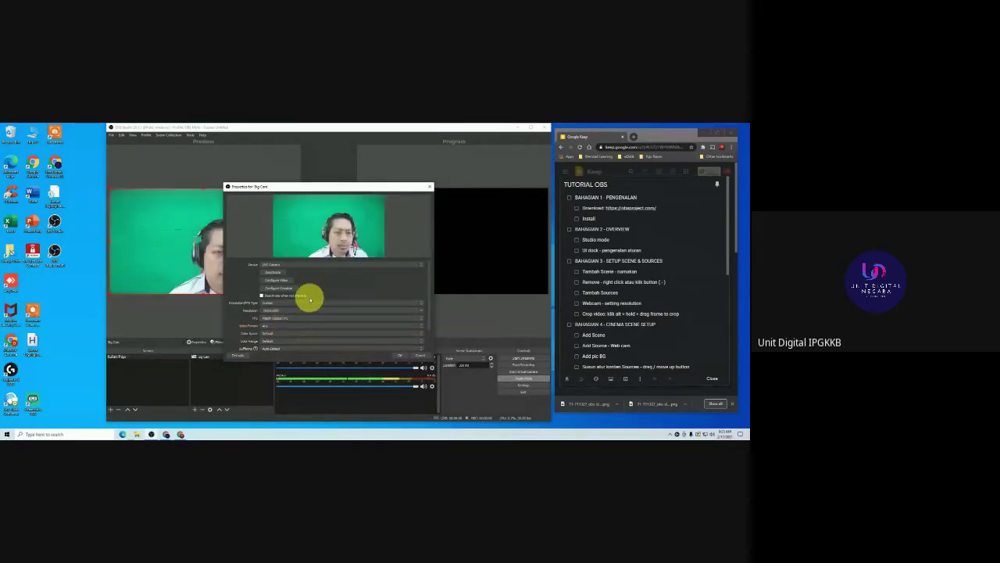
Try the 1280x720 and 640x360 resolutions on the Big Cam source.
click(422, 312)
click(289, 318)
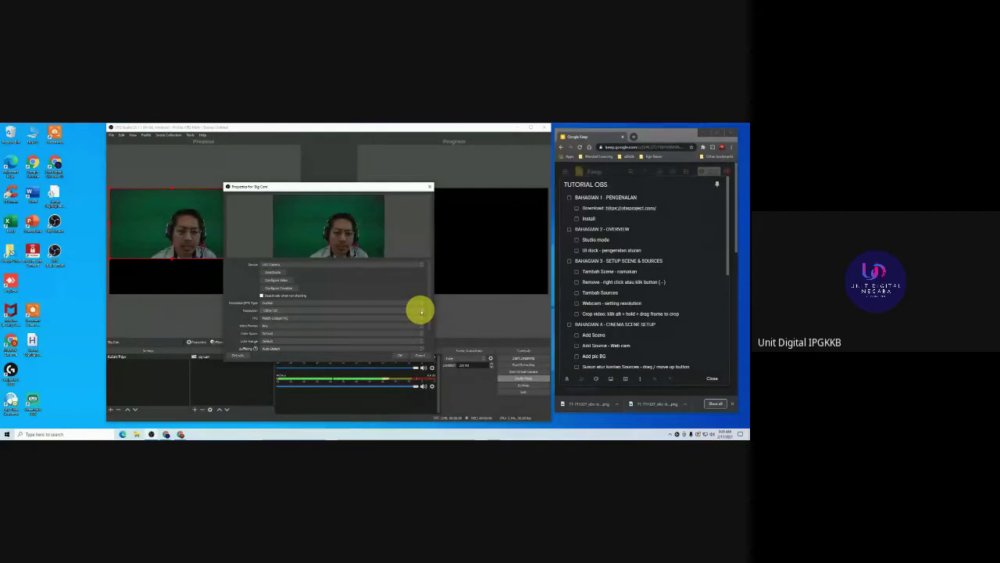
click(421, 312)
click(291, 322)
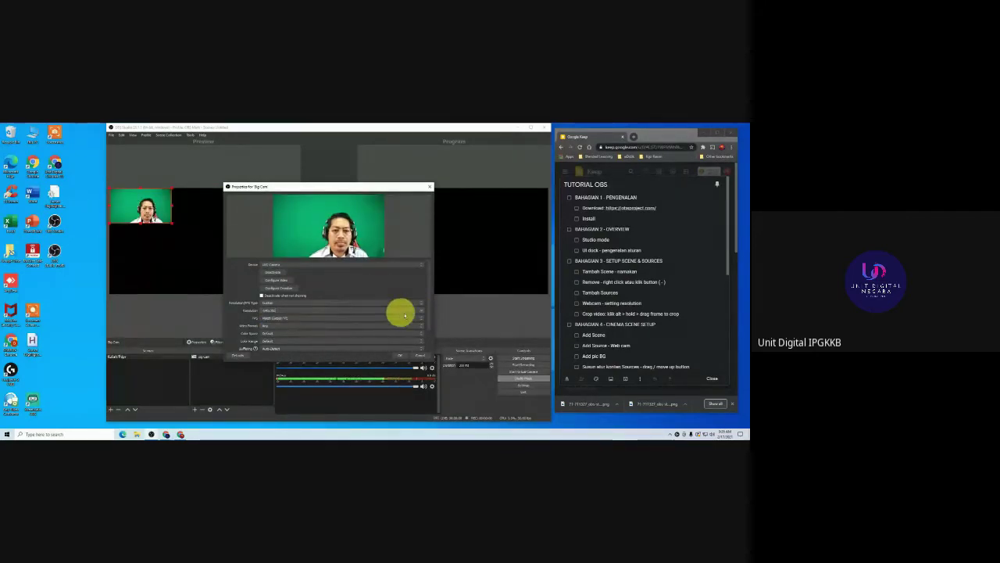
Set the Big Cam source's resolution to 1920x1080, choose a fixed frame rate and accept the source properties.
click(421, 312)
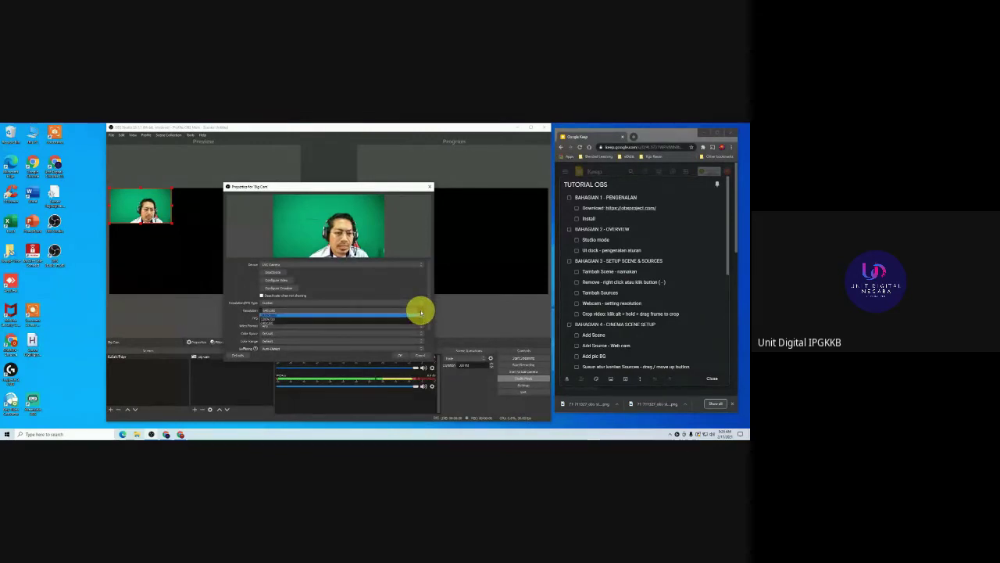
click(280, 314)
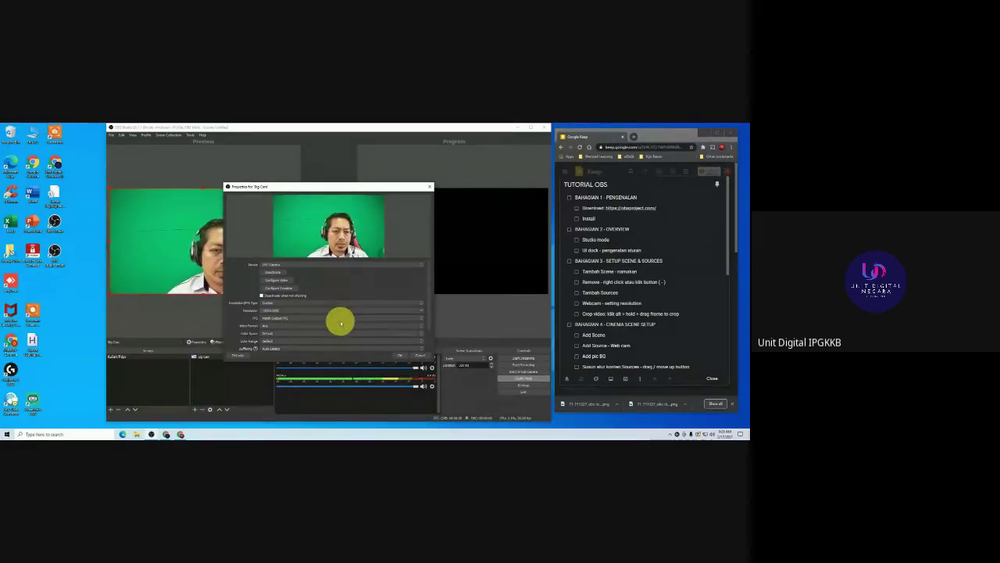
click(420, 319)
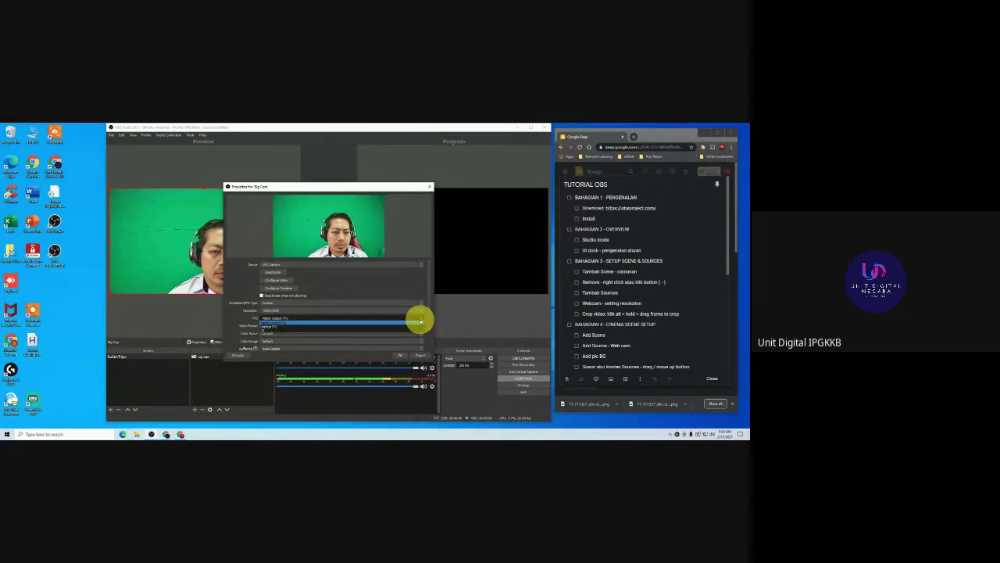
click(288, 332)
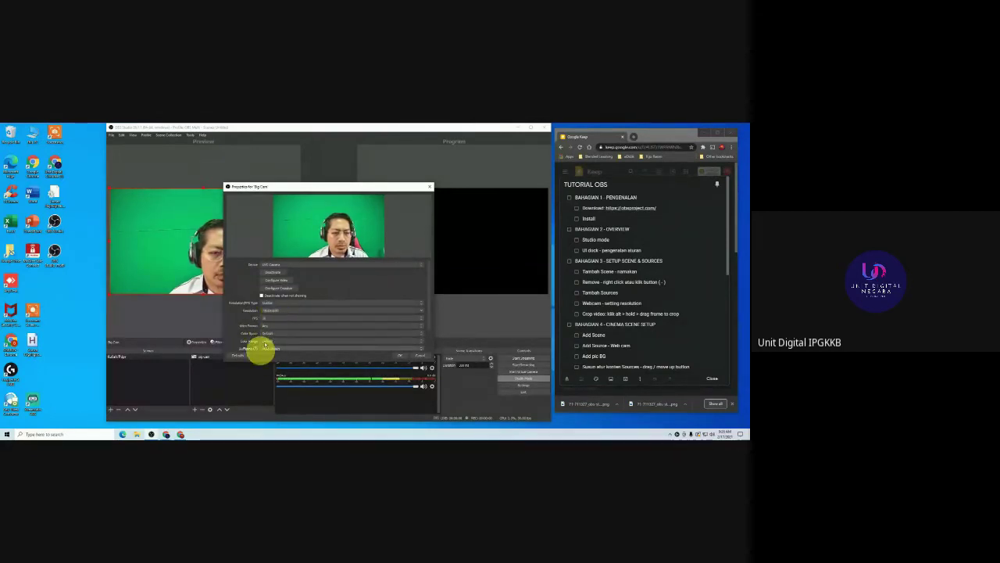
click(399, 356)
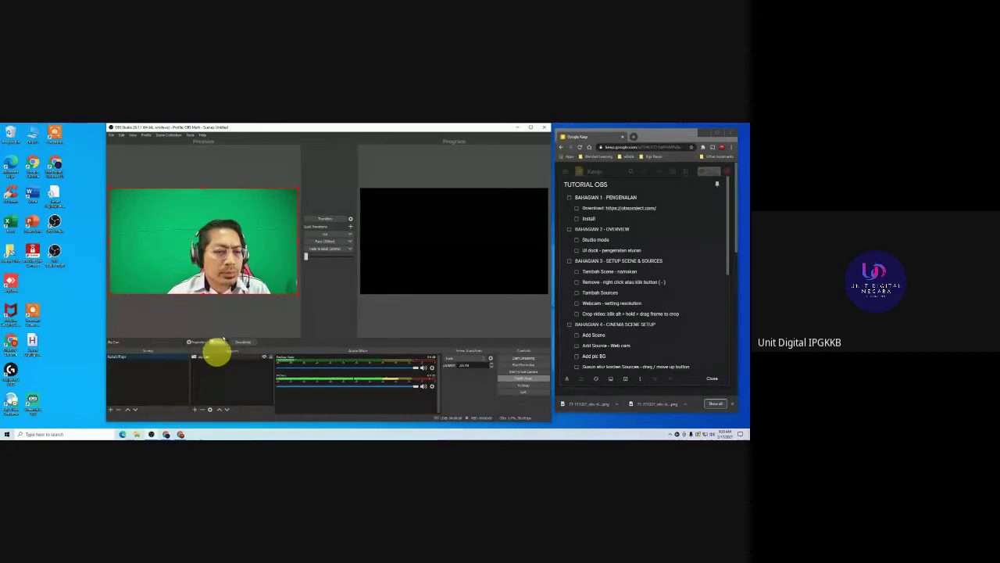
Select the Big Cam source and the Kuliah Pdpr scene.
click(222, 389)
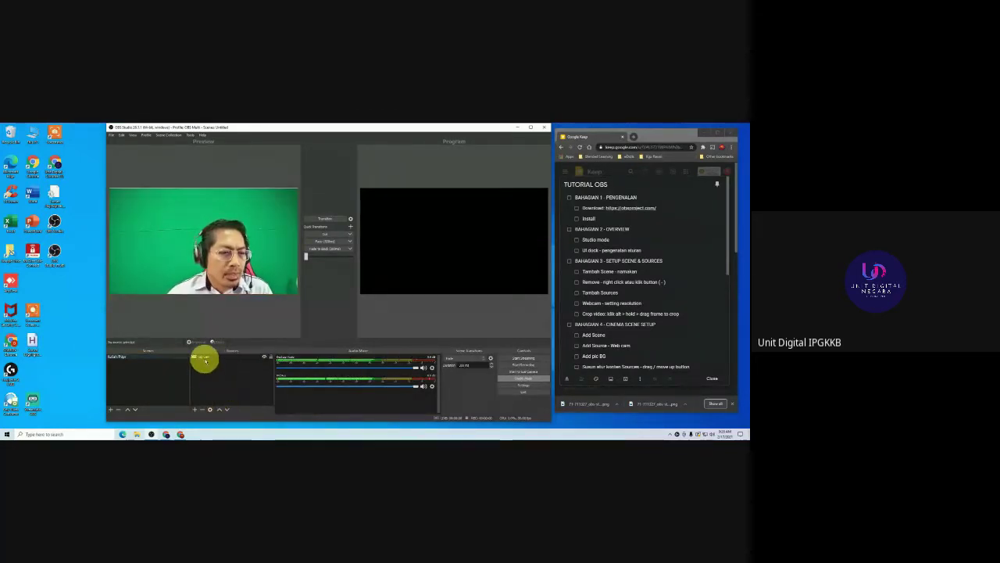
click(205, 358)
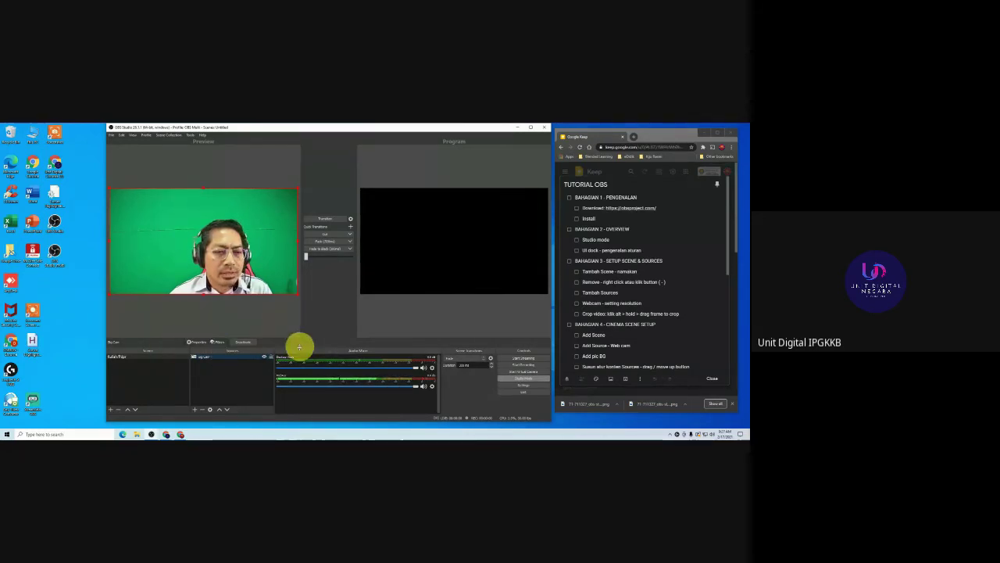
click(170, 358)
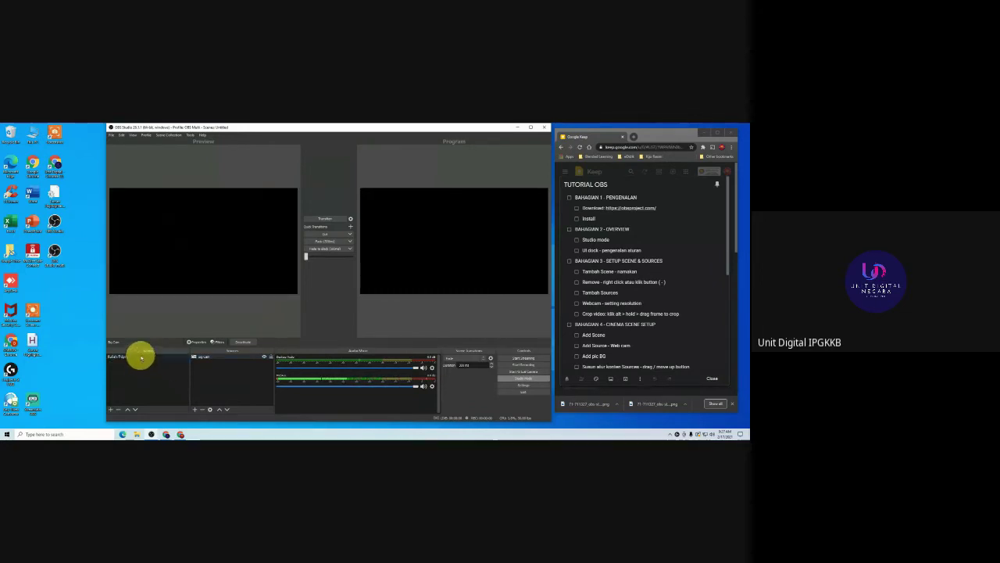
Unlock the interface docks so they can be moved.
click(145, 135)
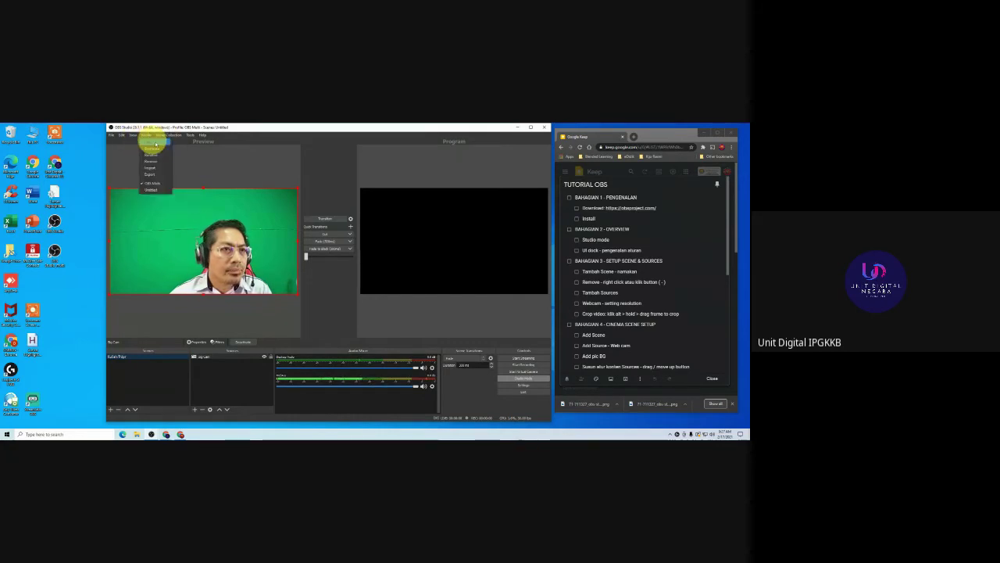
mouse_move(132, 136)
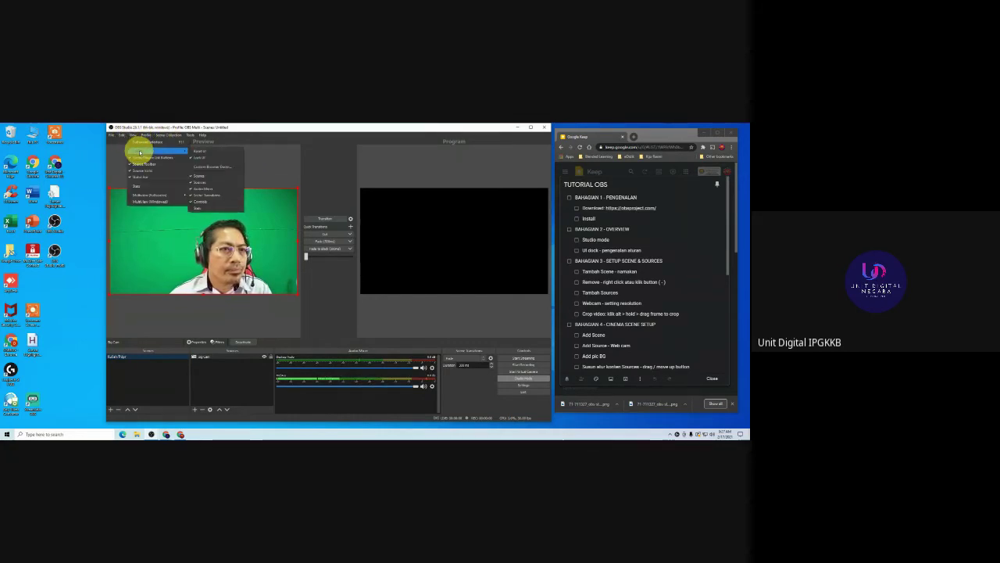
click(200, 157)
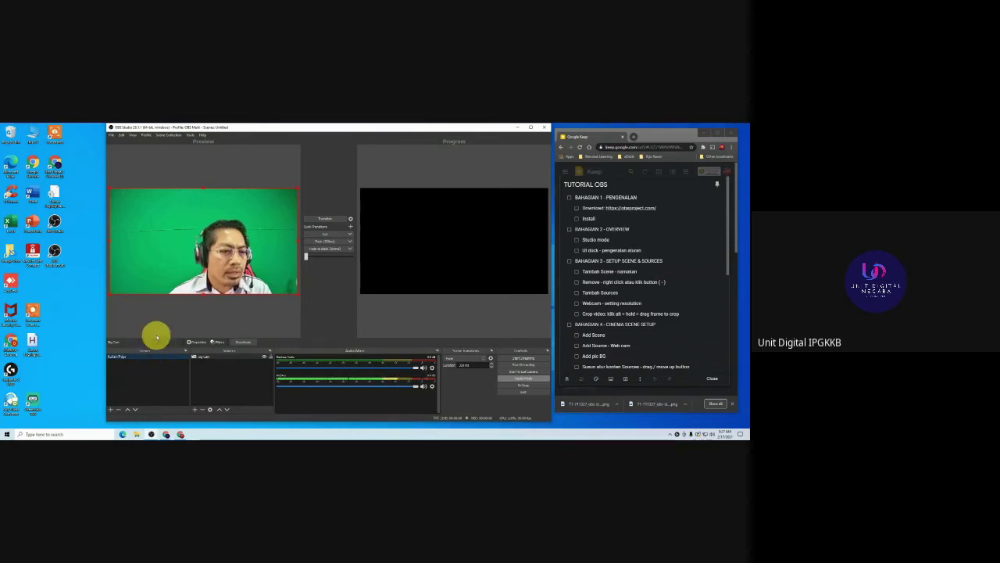
Detach the Scenes, Audio Mixer and Scene Transitions docks and spread them out as floating windows over the preview area.
drag(161, 350, 235, 196)
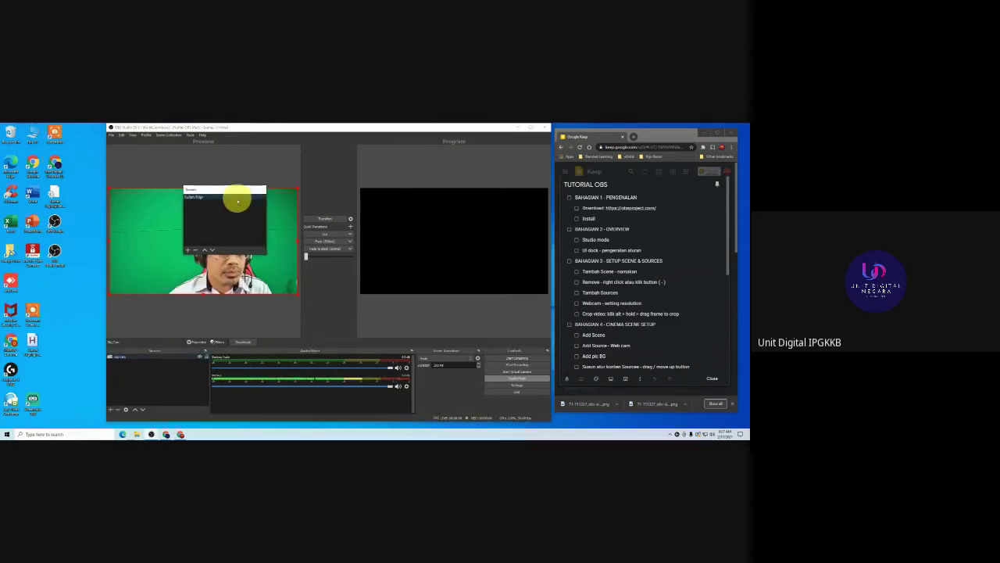
drag(259, 352, 361, 221)
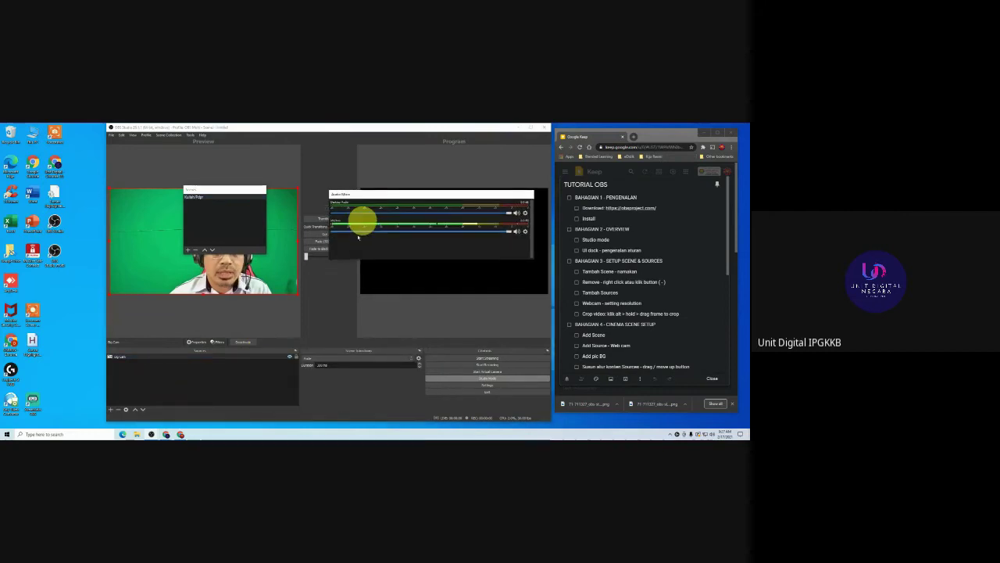
drag(389, 352, 382, 279)
drag(226, 193, 197, 169)
drag(388, 198, 375, 175)
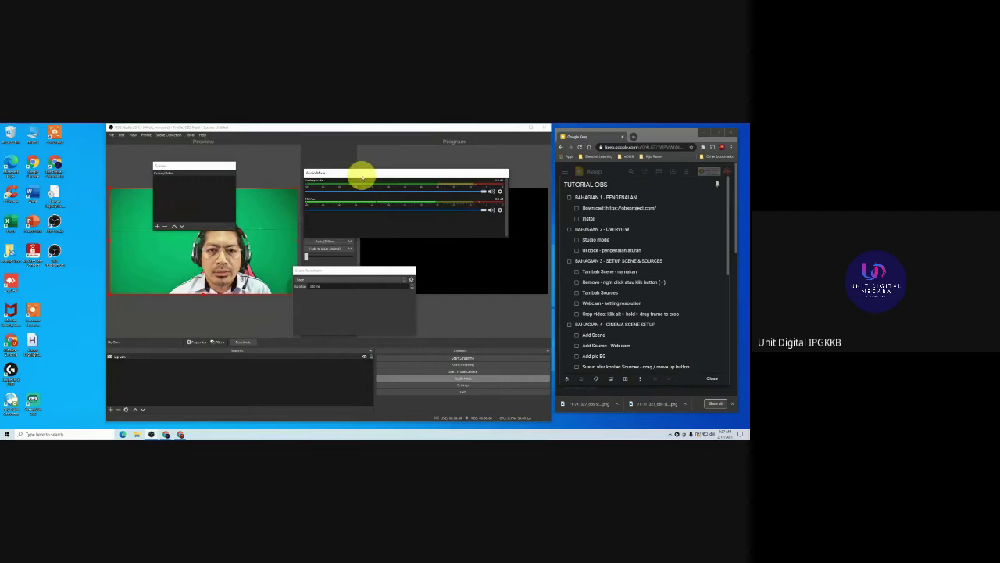
drag(369, 271, 454, 264)
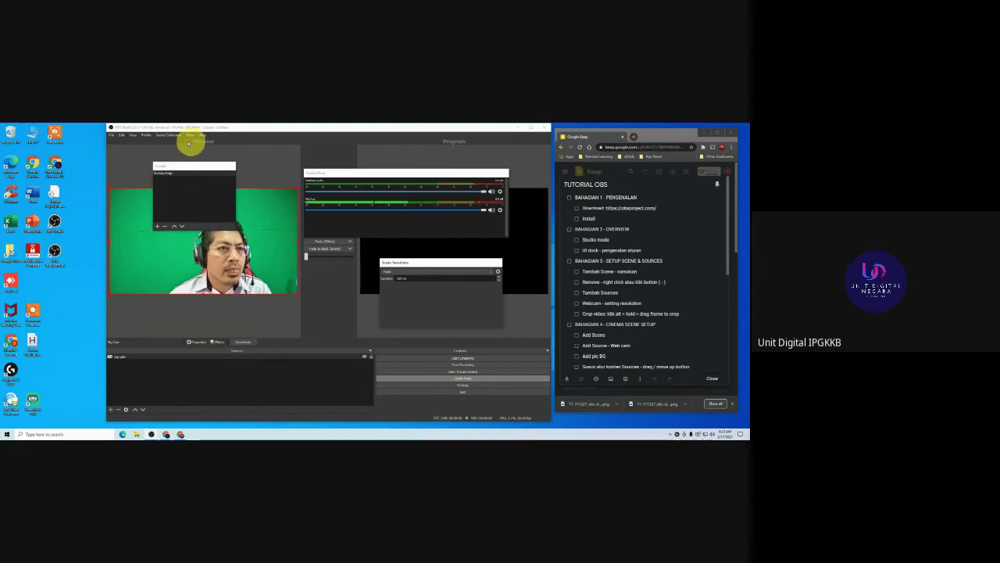
Reset the interface docks to their default layout.
click(133, 136)
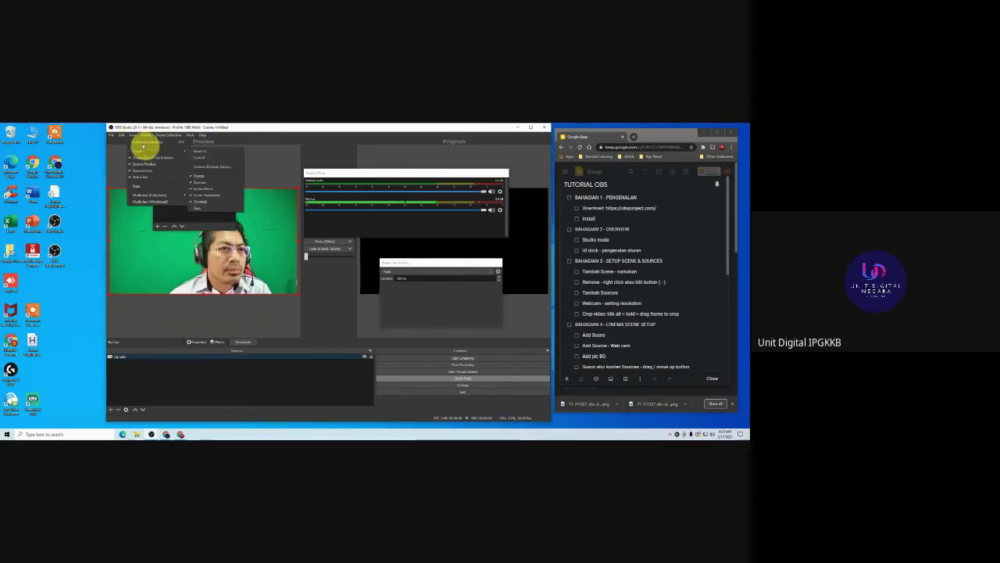
click(131, 137)
click(131, 137)
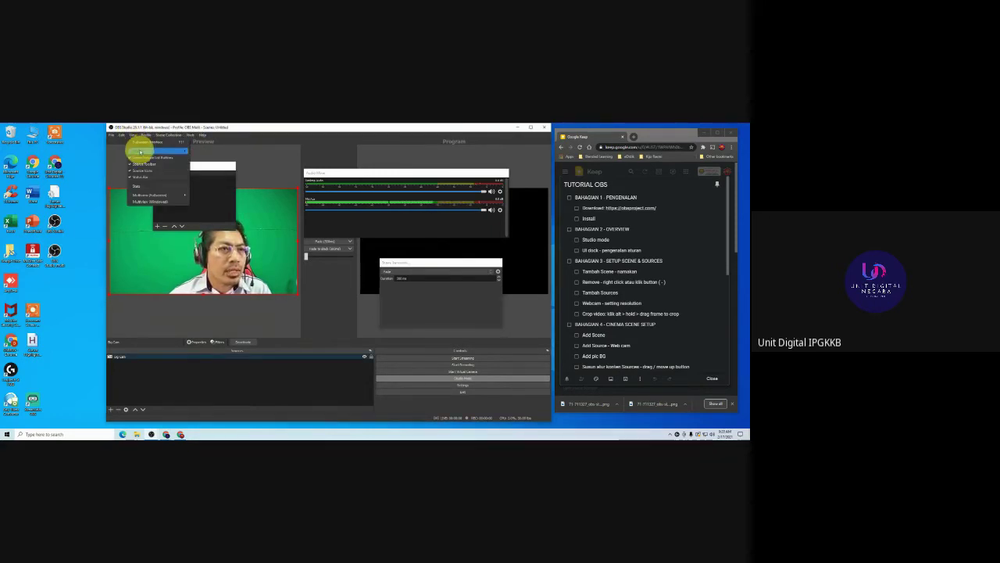
mouse_move(181, 151)
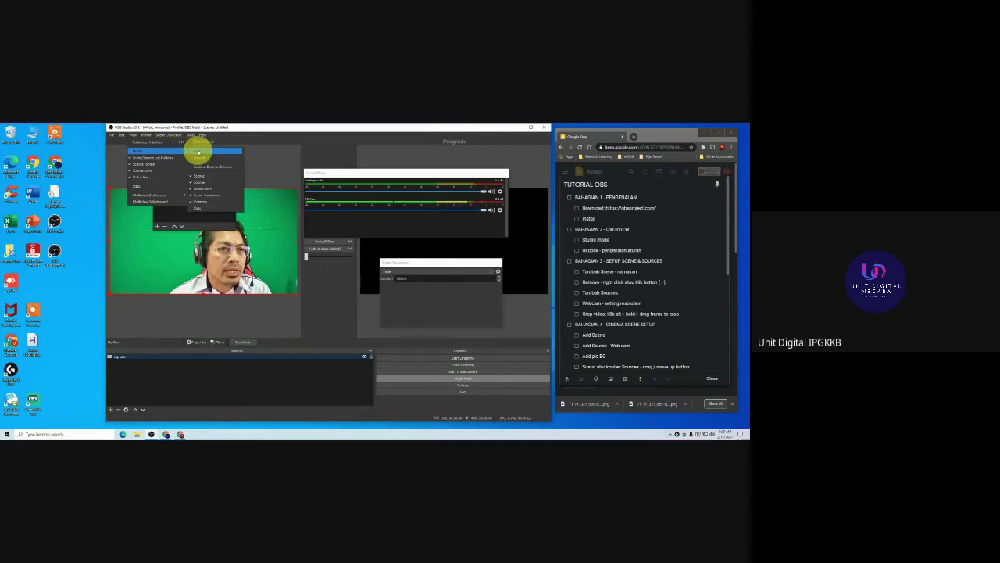
click(198, 151)
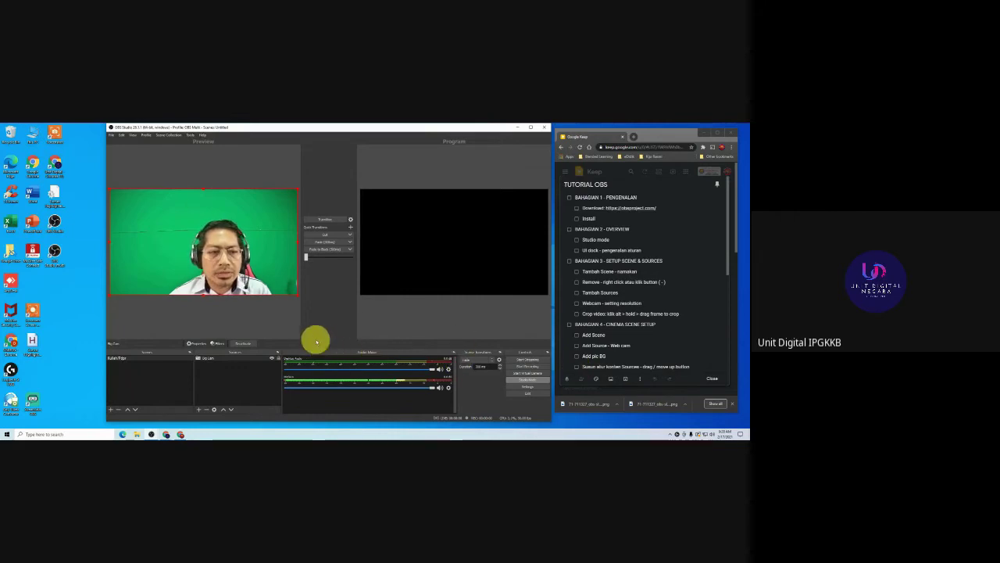
Lock the interface docks so they cannot be moved.
click(133, 135)
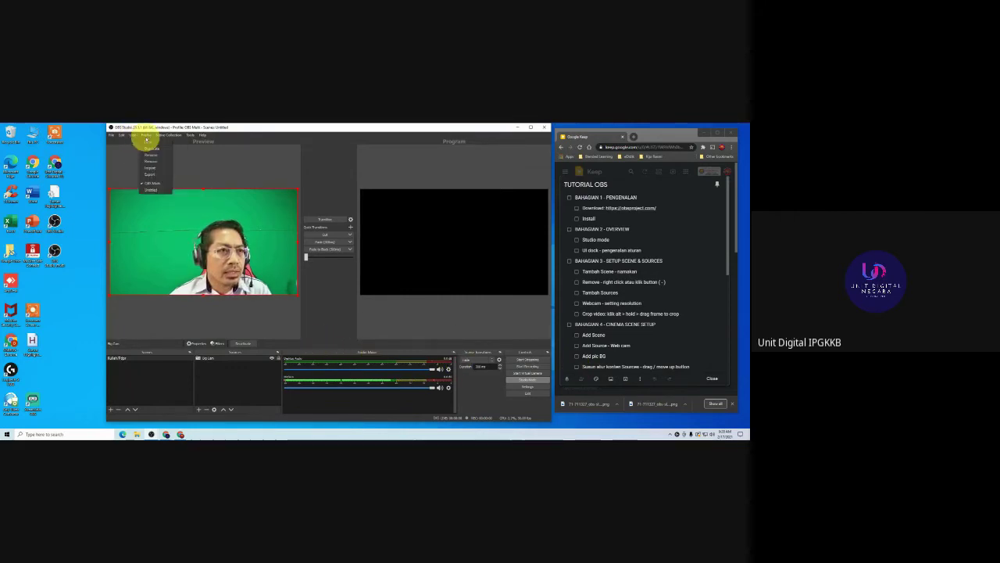
mouse_move(159, 151)
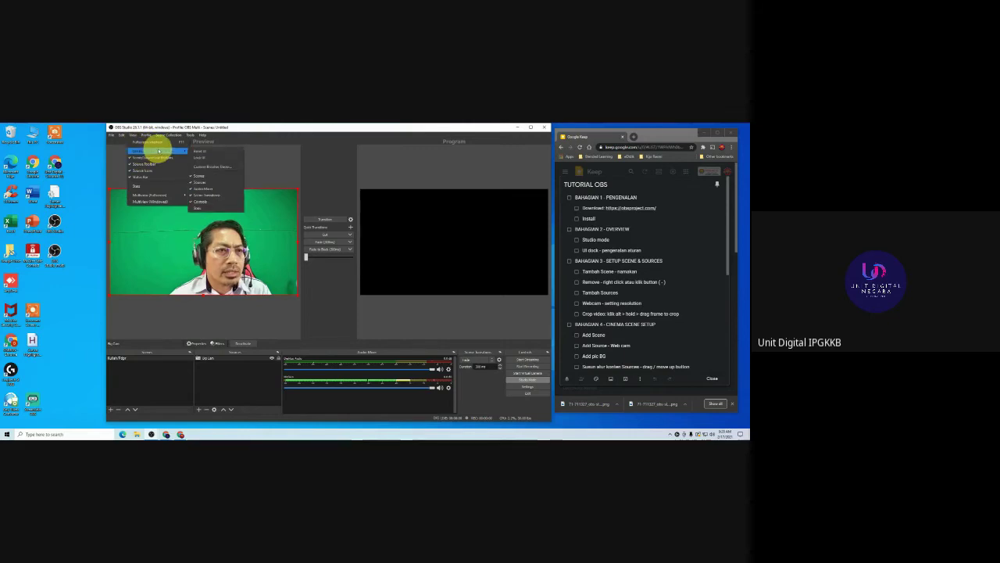
click(203, 159)
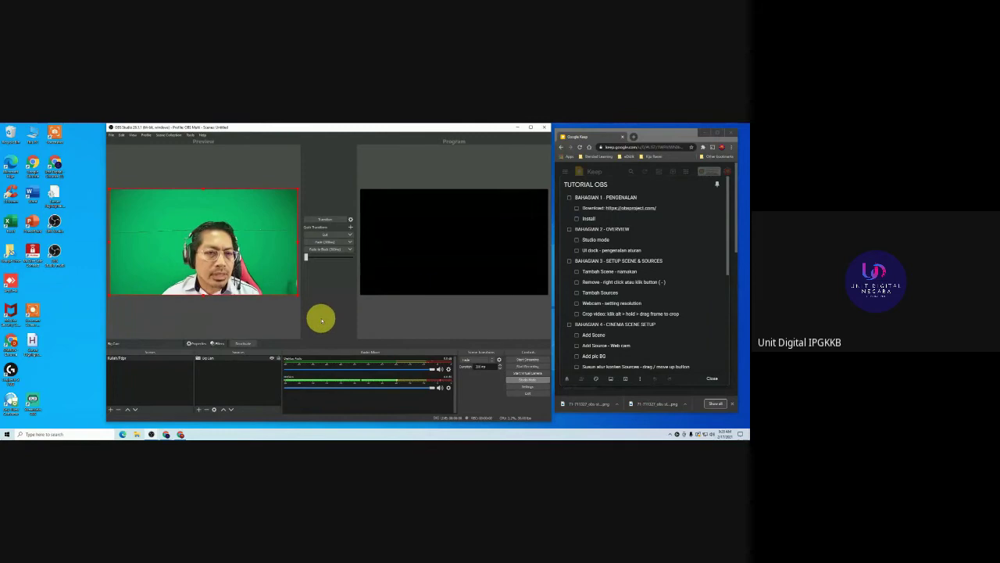
Review the actions available for the Kuliah Pdpr scene, including removing it, and dismiss them.
click(218, 386)
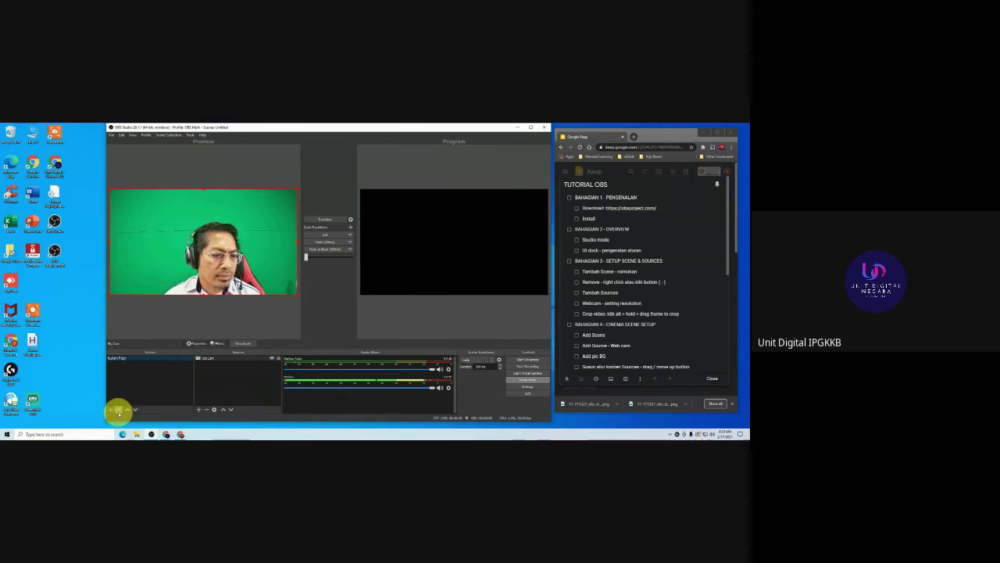
right_click(135, 360)
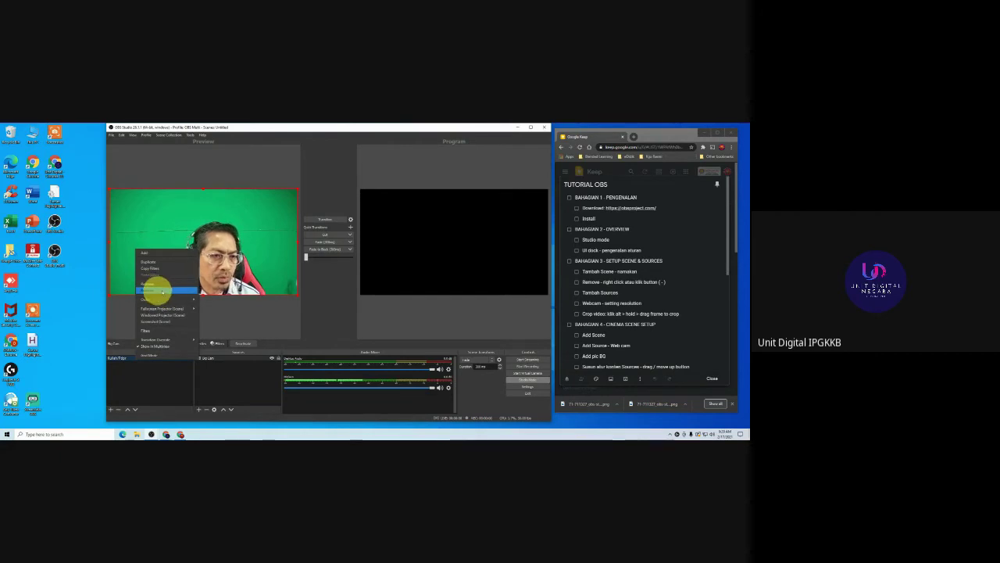
click(133, 377)
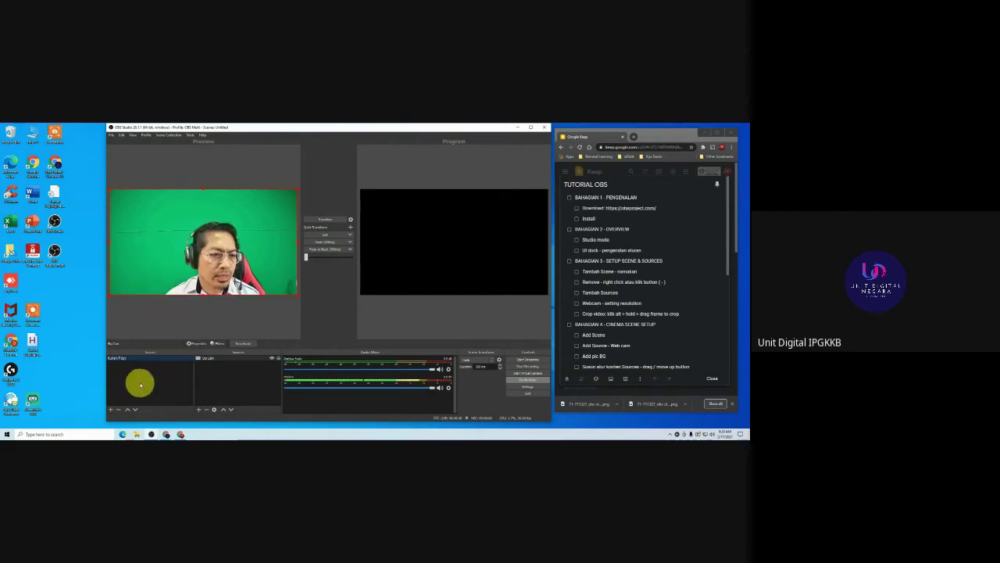
Add an extra scene under the suggested name and remove it again, confirming the removal.
click(111, 409)
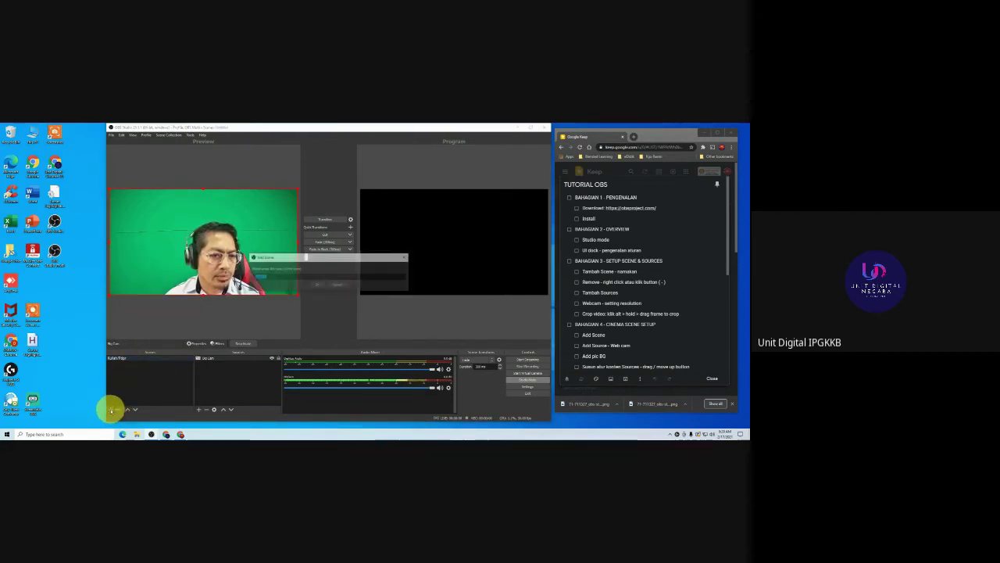
click(316, 286)
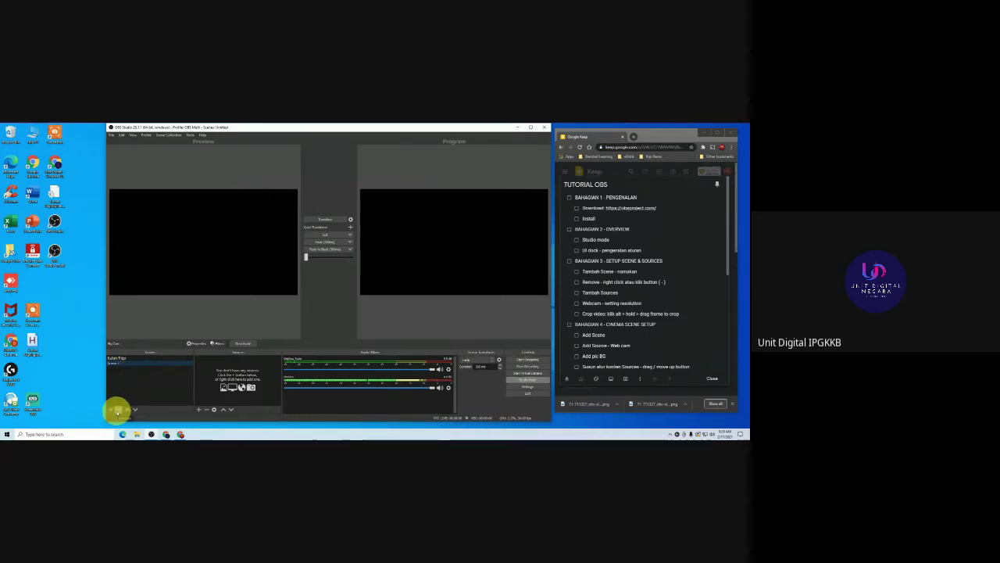
click(118, 410)
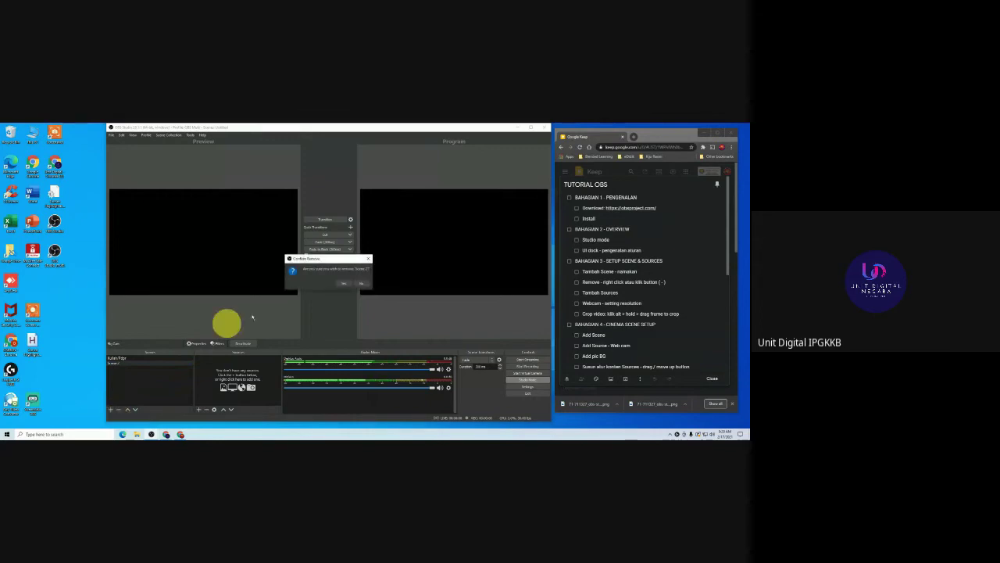
click(342, 285)
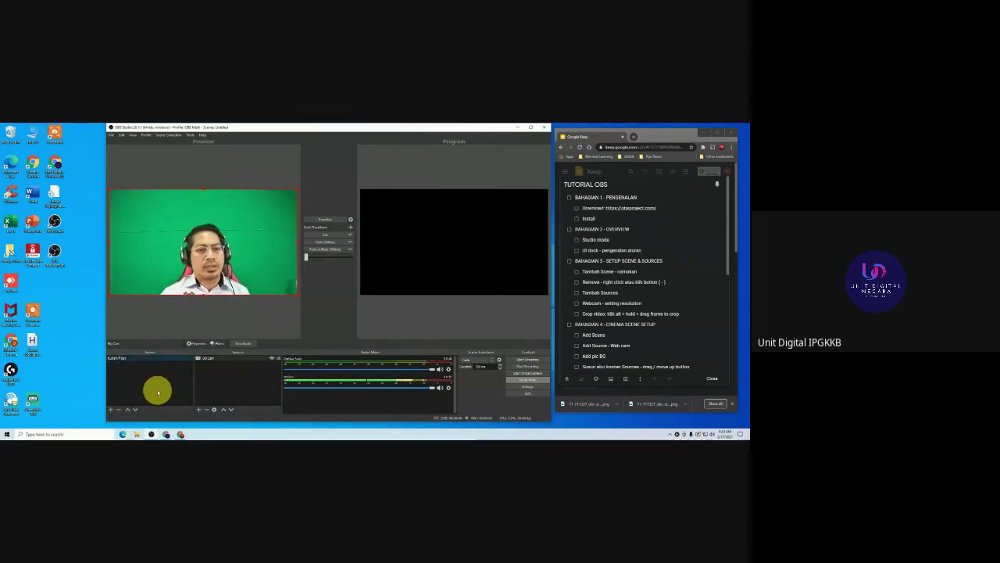
Review the actions available for the Big Cam source and its properties, cancelling without changes.
right_click(229, 358)
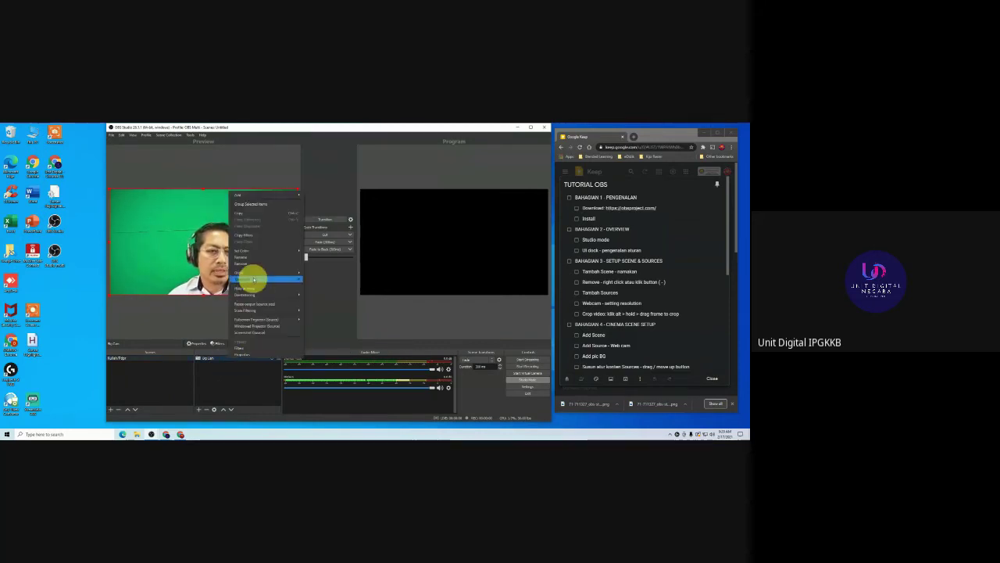
click(225, 383)
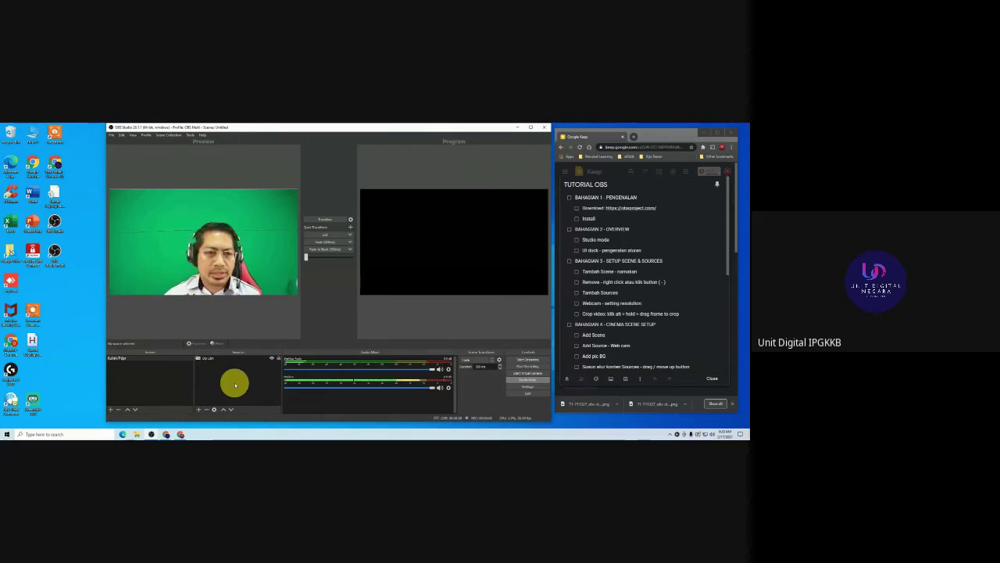
double_click(211, 359)
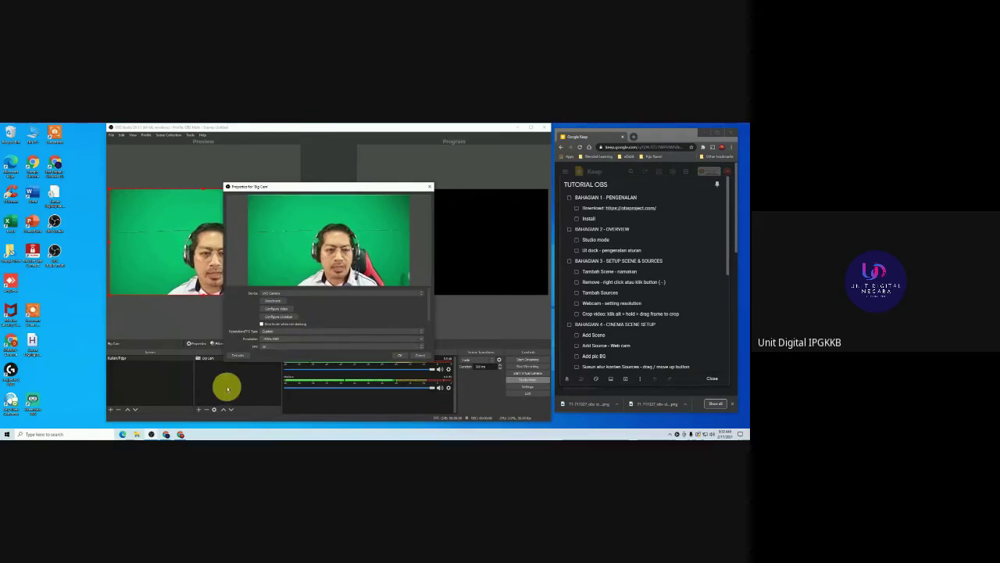
click(418, 354)
click(235, 392)
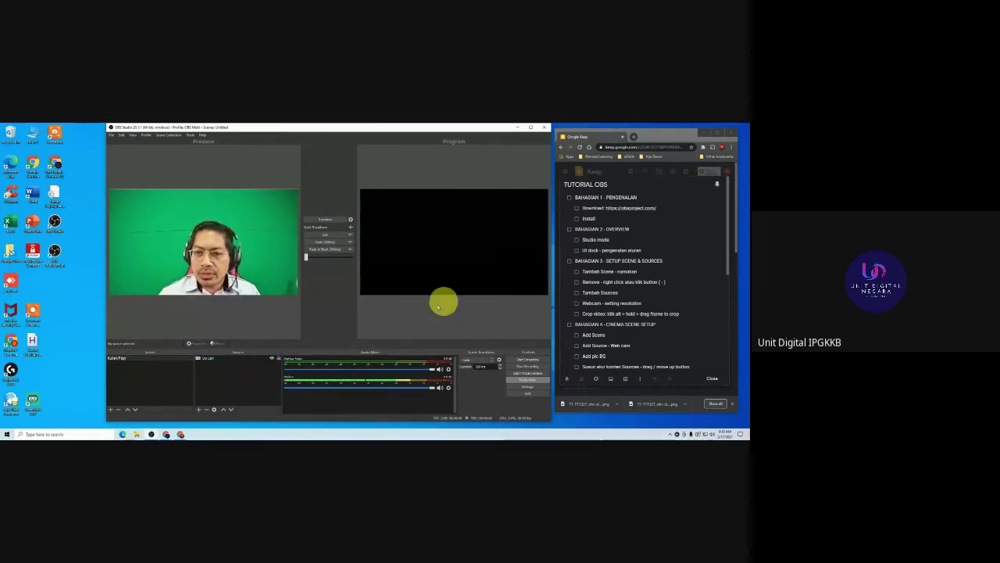
Scale the Big Cam source down into the lower-right corner of the preview canvas, to about a third of the canvas width.
click(154, 229)
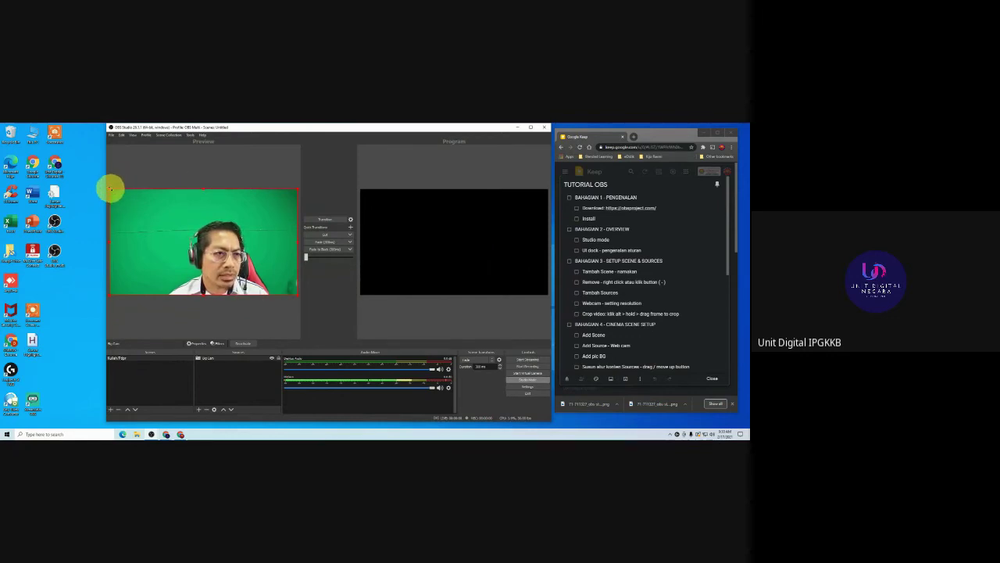
drag(110, 189, 260, 281)
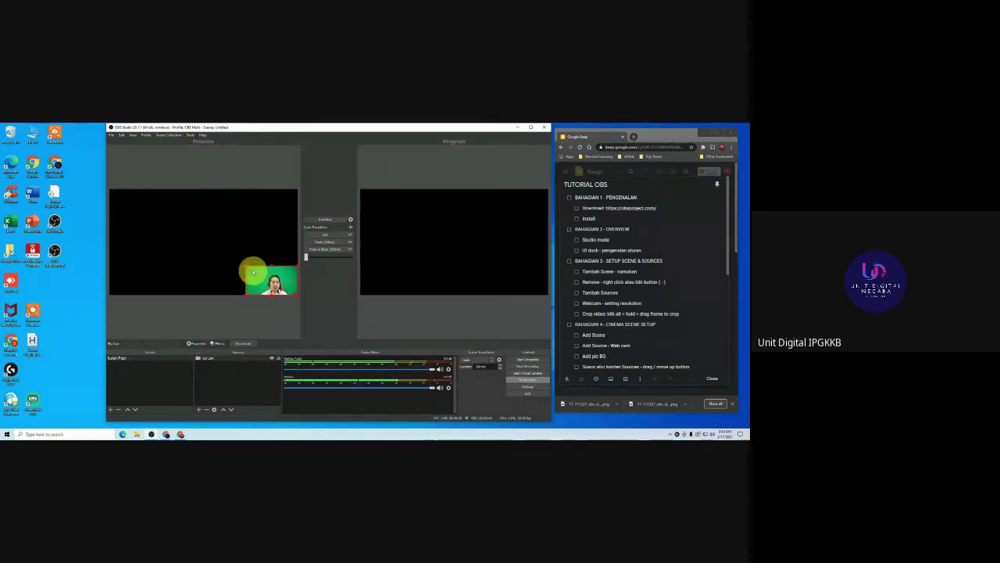
drag(244, 266, 237, 262)
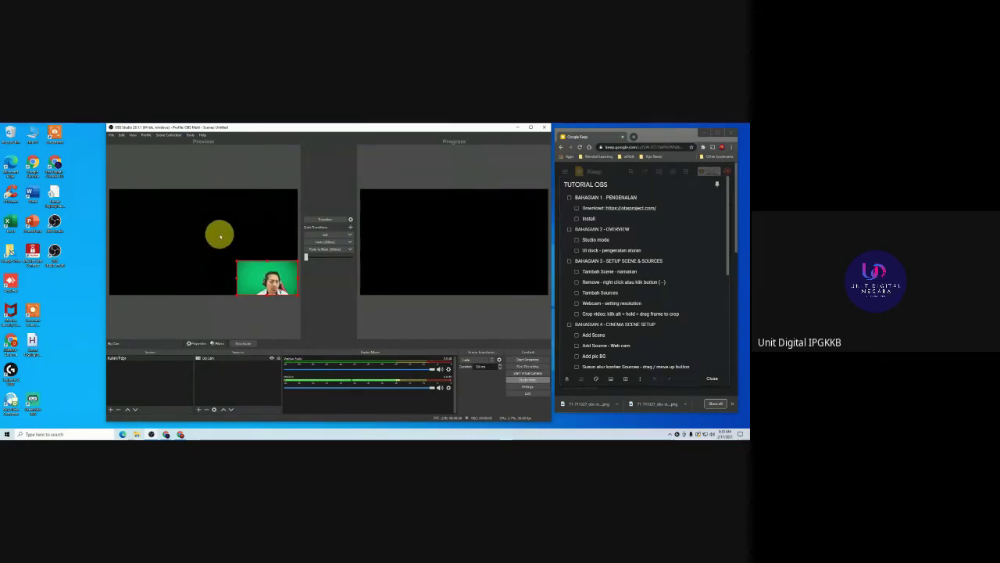
Try scaling the Big Cam source from its left edge, restore its size and place it back in the canvas corner.
click(245, 280)
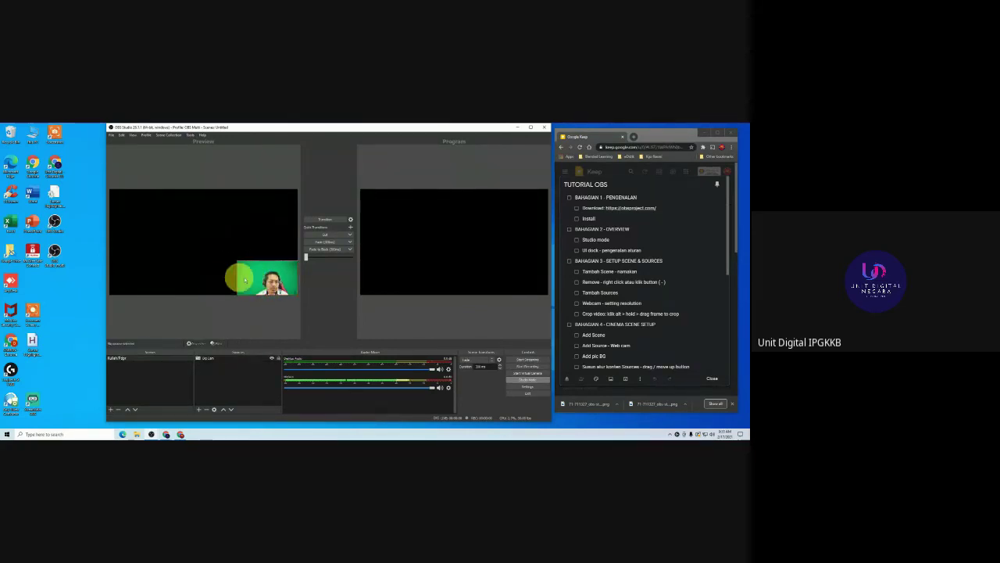
click(247, 280)
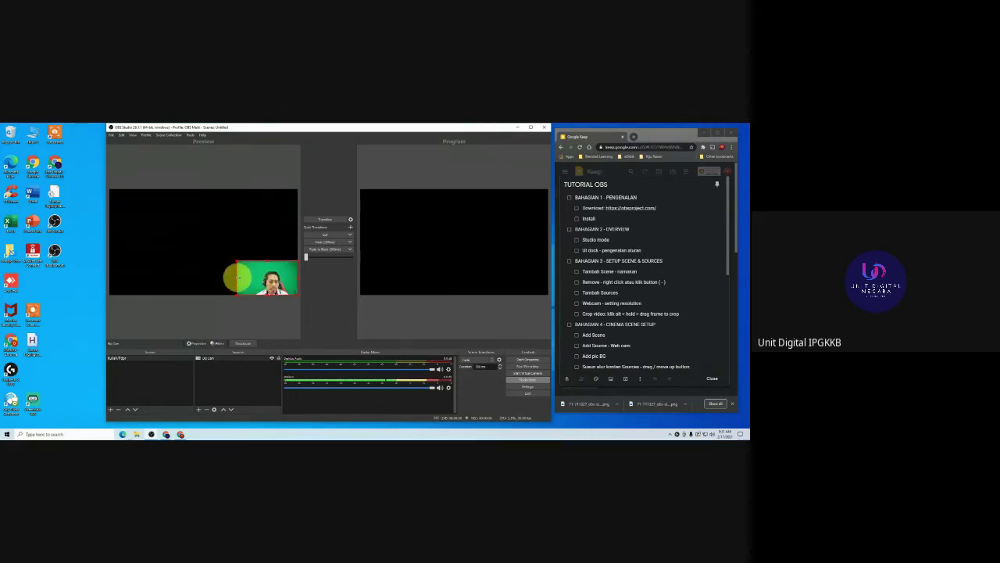
drag(237, 277, 253, 279)
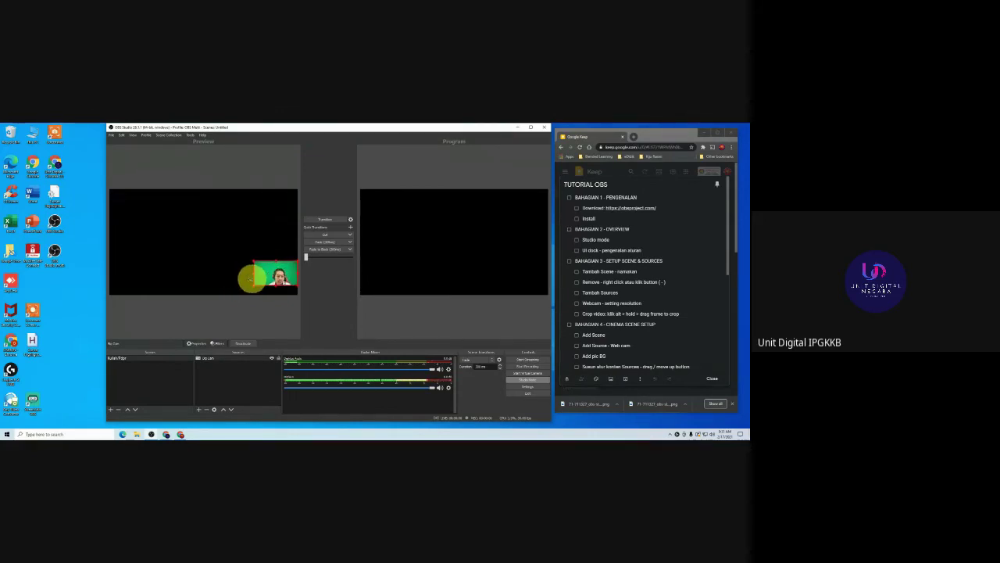
drag(245, 282, 233, 284)
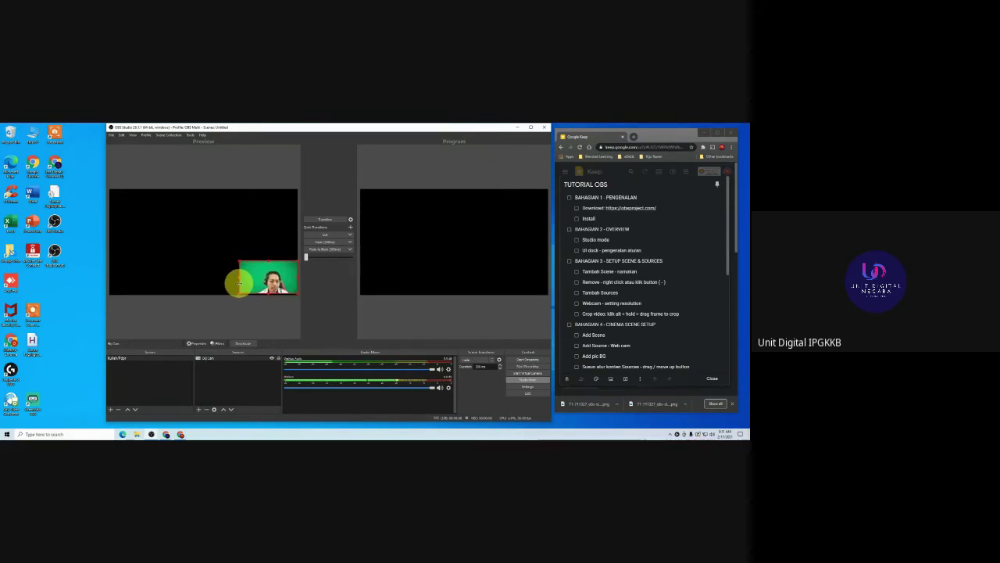
drag(259, 279, 263, 278)
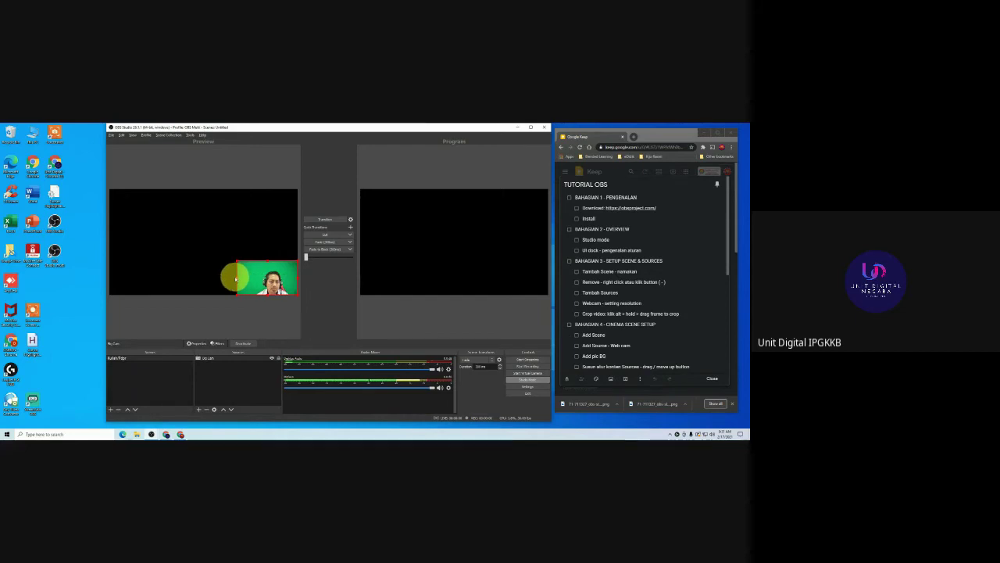
Crop the Big Cam source's left, right and top edges around the presenter and move it into the canvas's lower-right corner.
drag(236, 279, 252, 279)
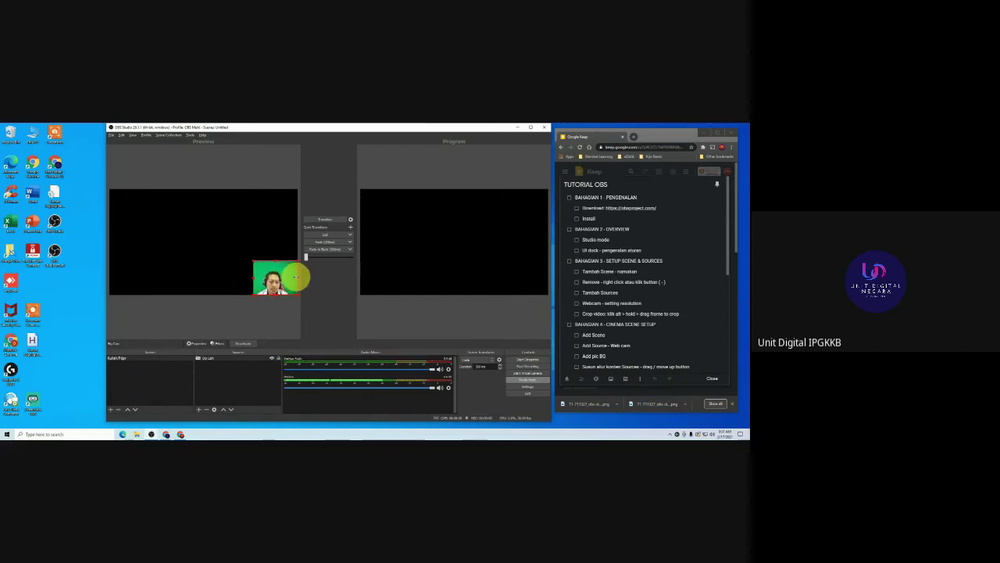
drag(296, 276, 272, 268)
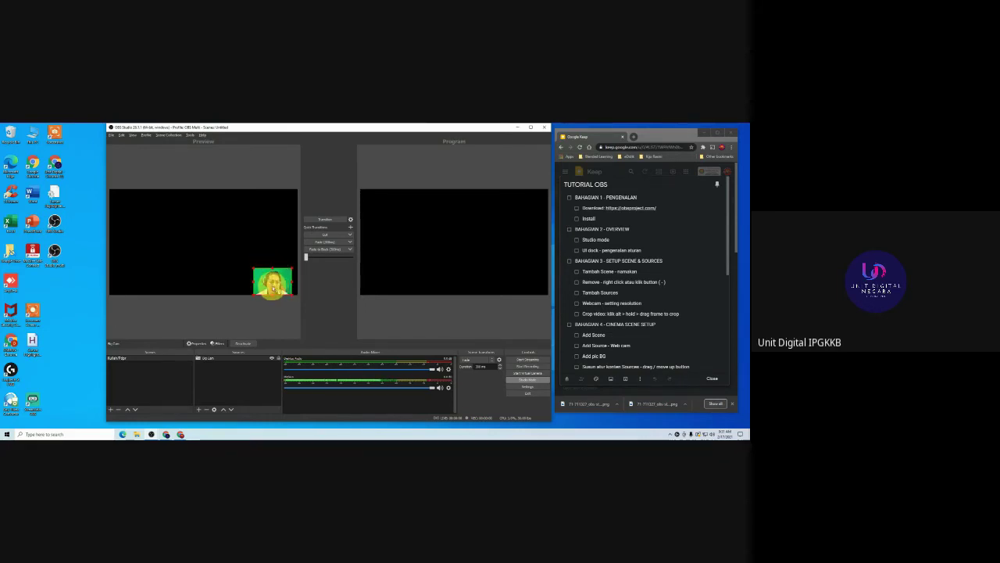
drag(272, 284, 279, 284)
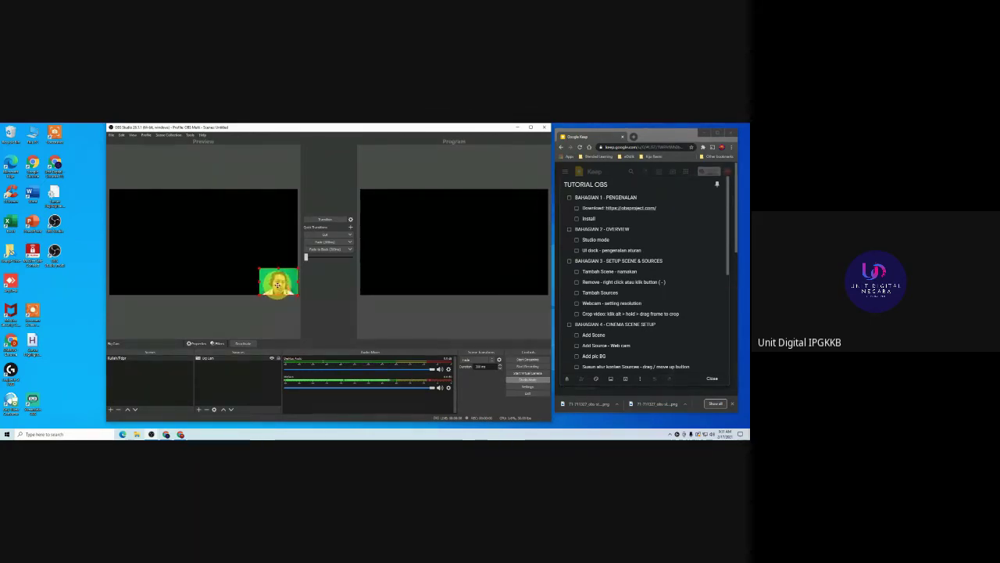
click(224, 266)
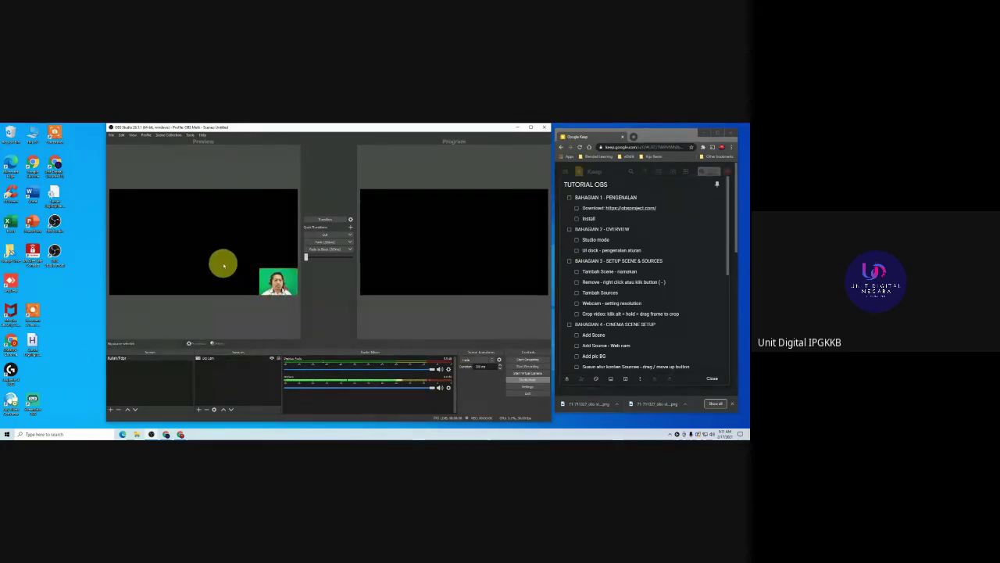
Adjust the cropped Big Cam source's size, enlarging it slightly in the lower-right corner of the preview canvas.
click(271, 283)
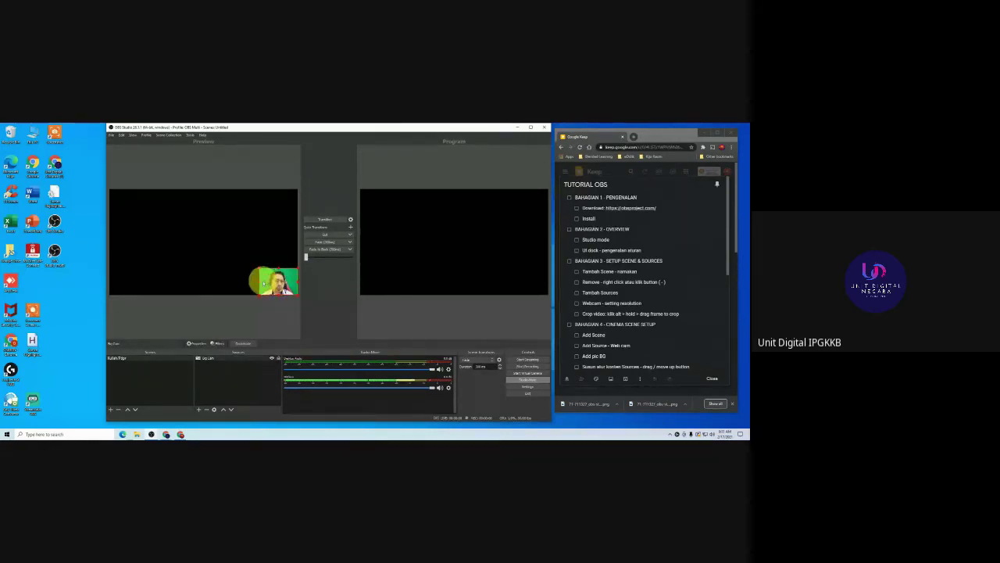
mouse_move(260, 282)
mouse_down()
mouse_move(241, 284)
mouse_move(255, 286)
mouse_move(244, 285)
mouse_move(245, 296)
mouse_move(263, 285)
mouse_up()
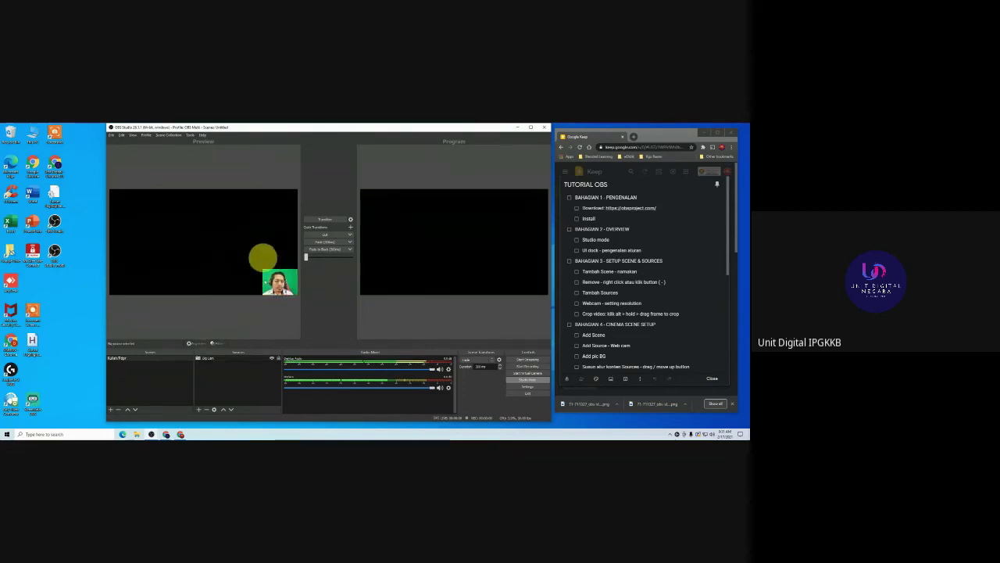
drag(262, 269, 257, 265)
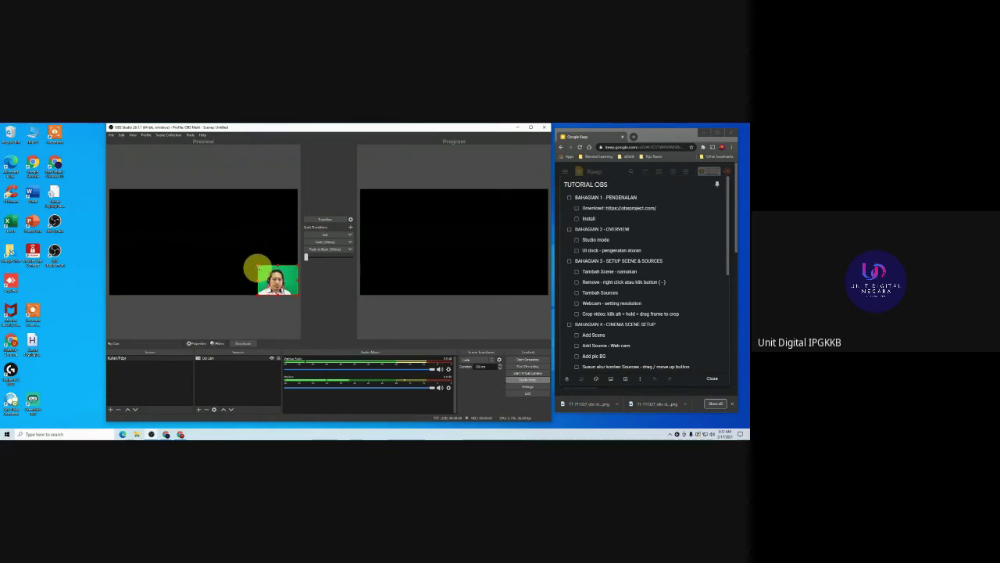
click(274, 243)
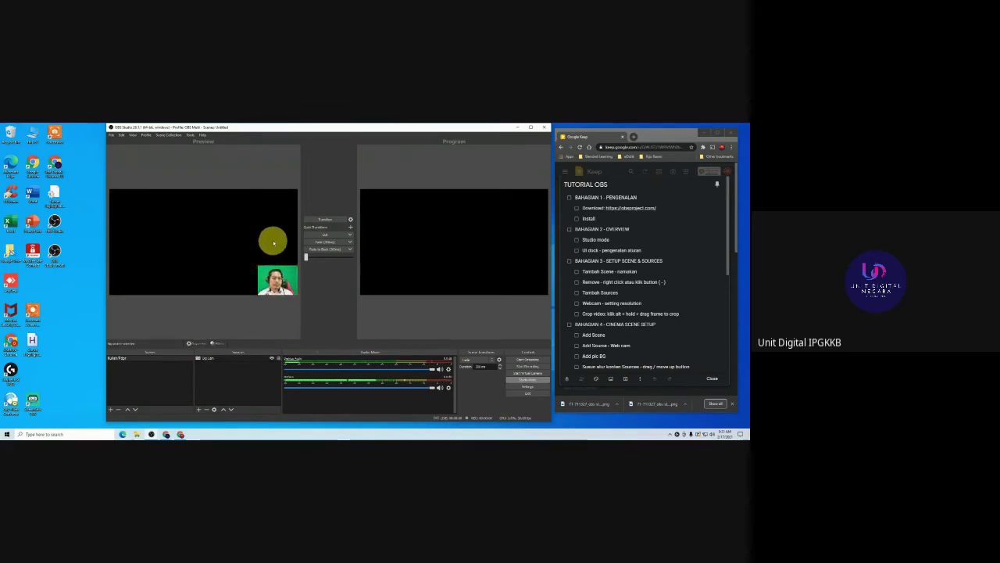
click(274, 288)
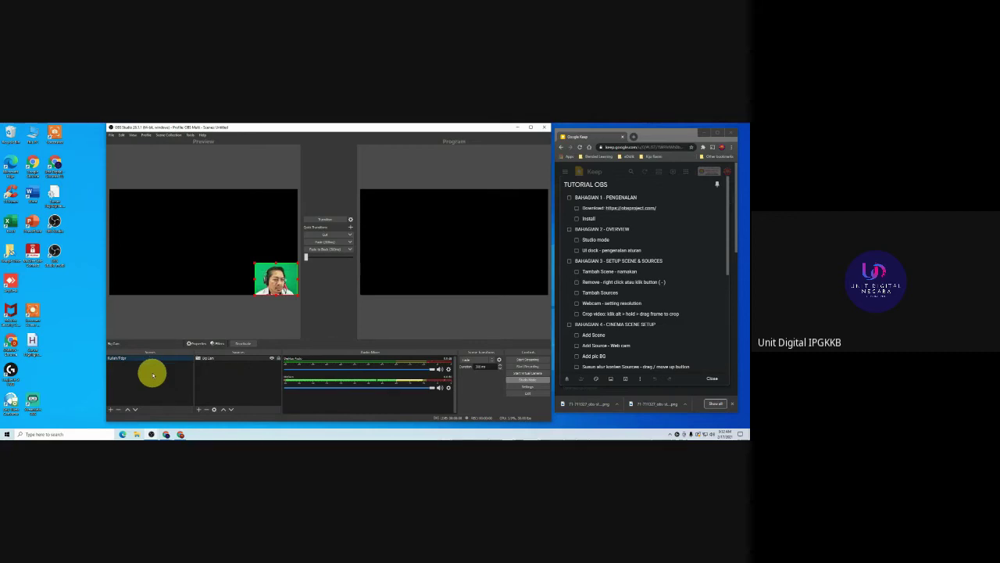
Add and name a second scene in the scene list.
click(111, 409)
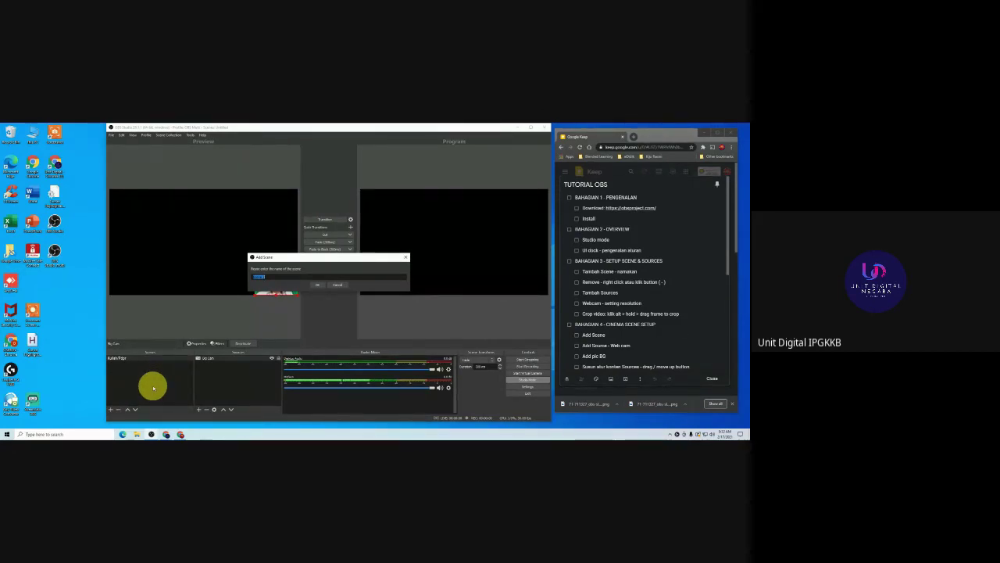
text(gdsd)
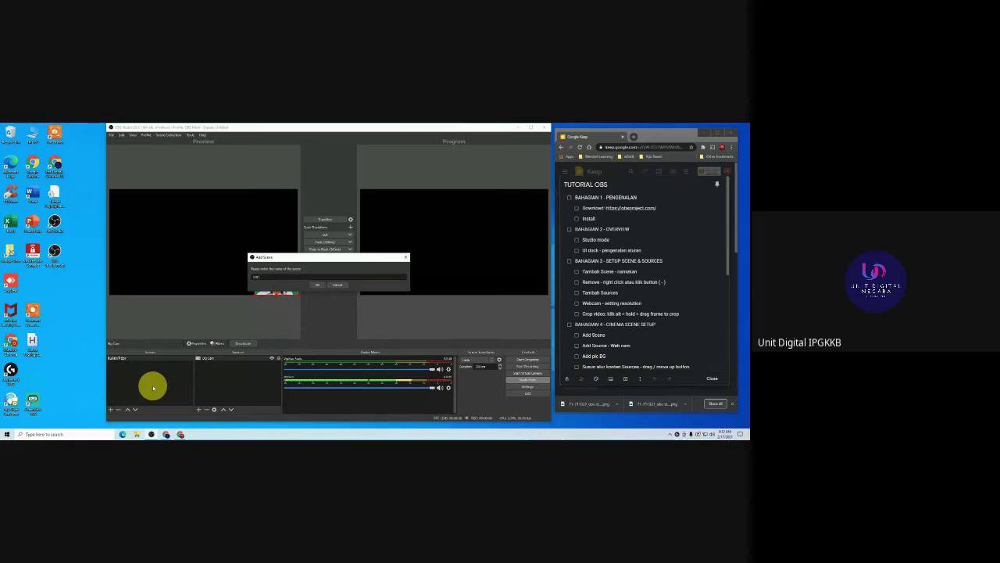
click(316, 285)
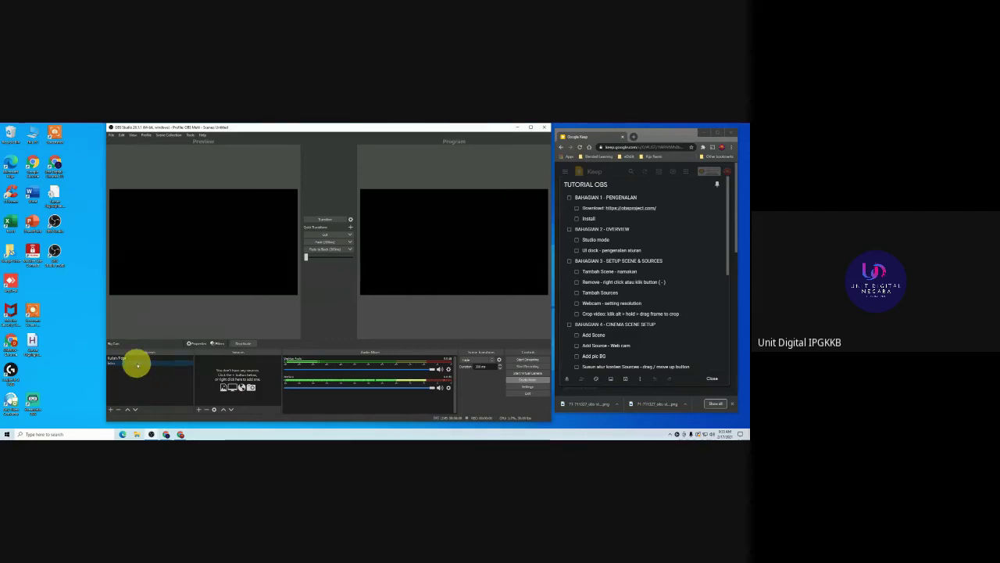
Reorder the new scene below and above the first scene several times, leaving it first in the scene list.
click(127, 409)
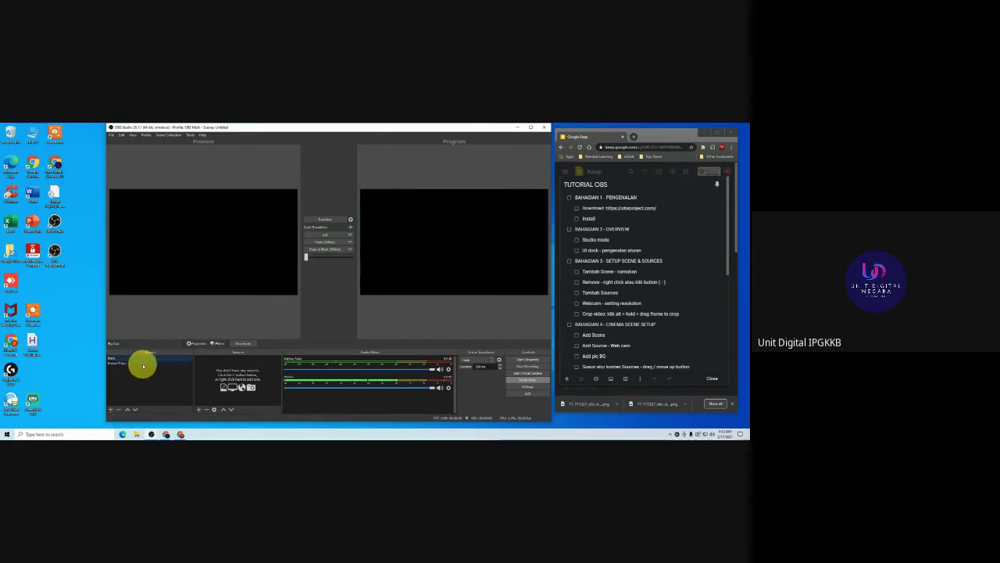
click(134, 410)
click(127, 410)
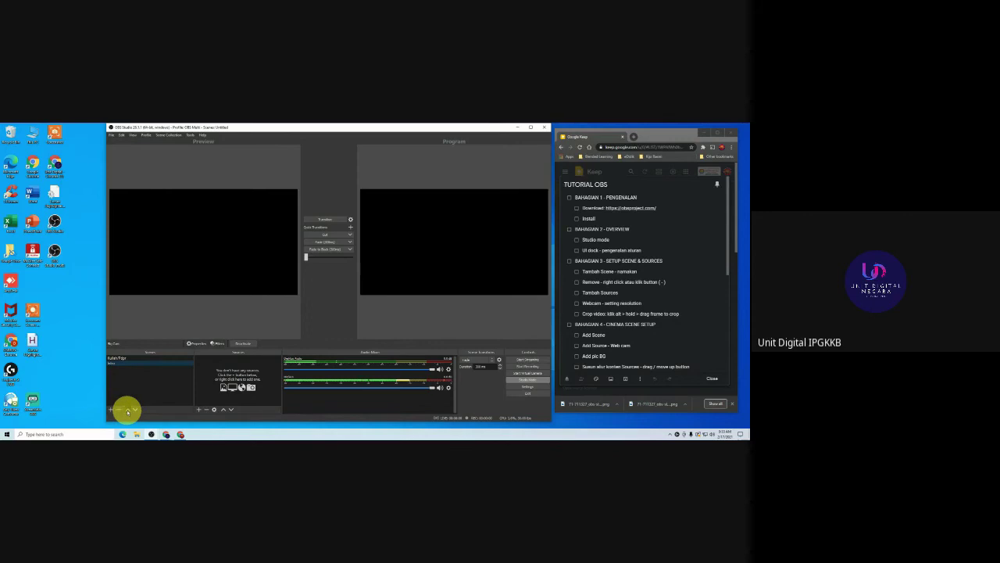
click(140, 361)
click(142, 357)
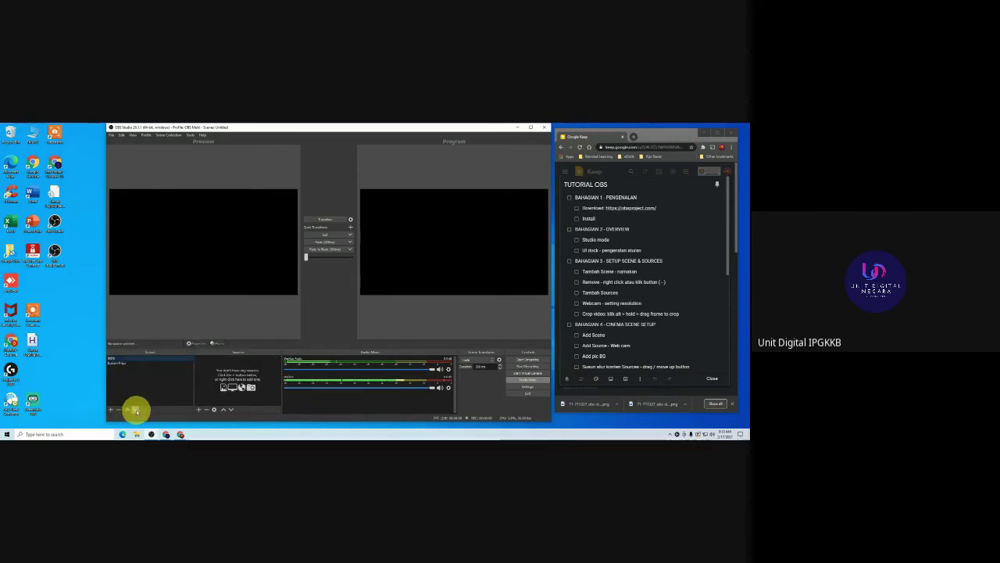
click(136, 409)
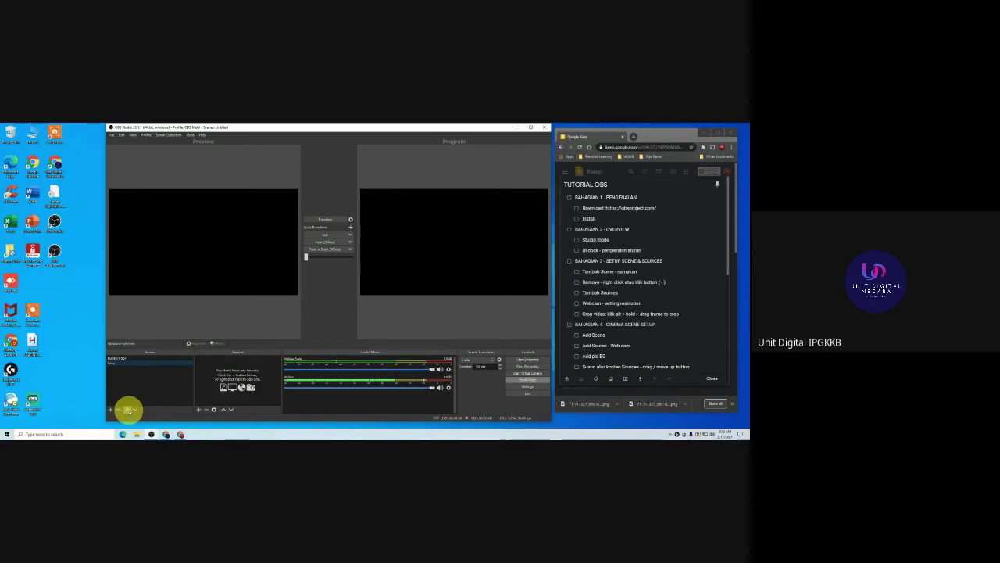
click(128, 409)
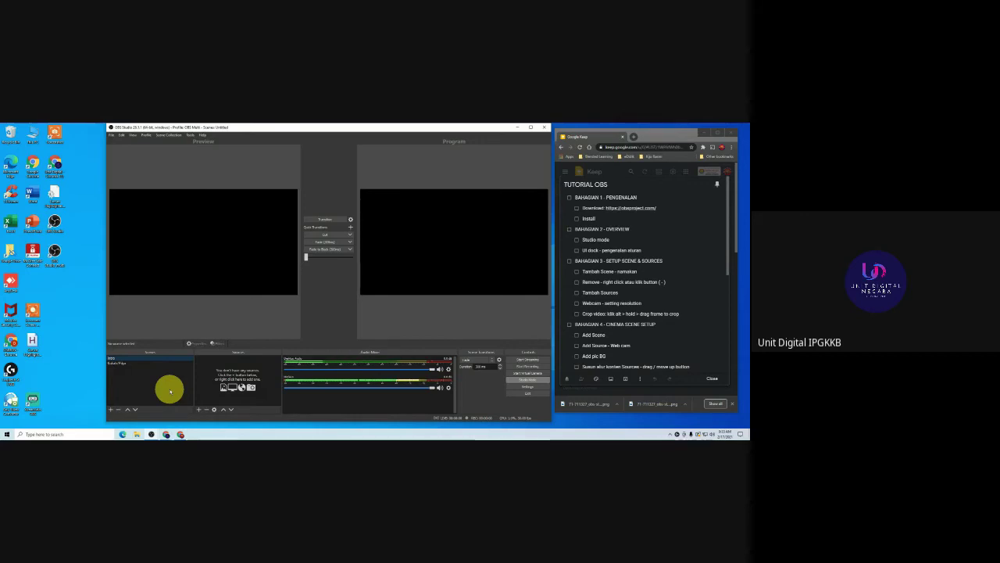
View the first scene, return to the new scene and add the existing Big Cam video capture device to it as a source.
click(131, 365)
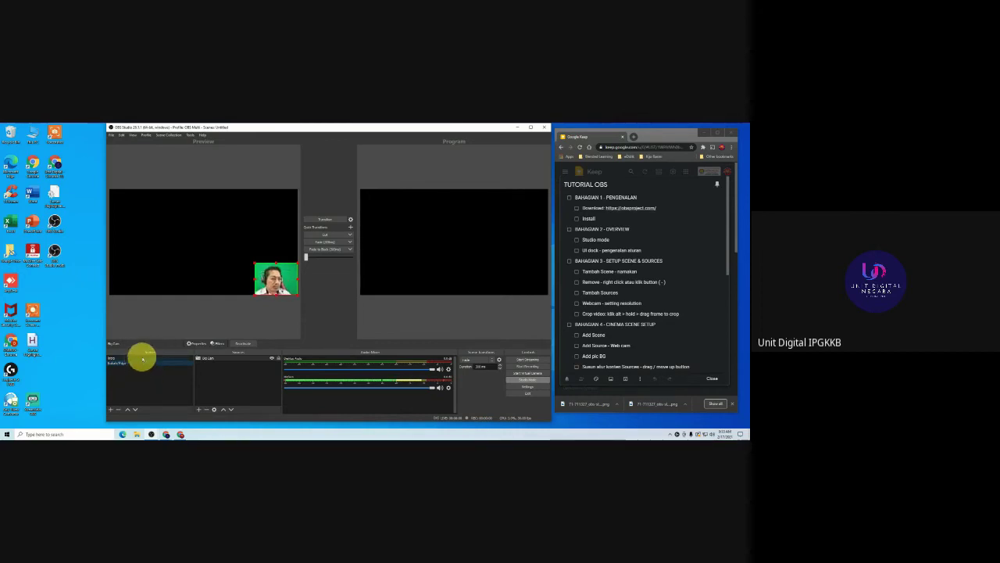
click(143, 357)
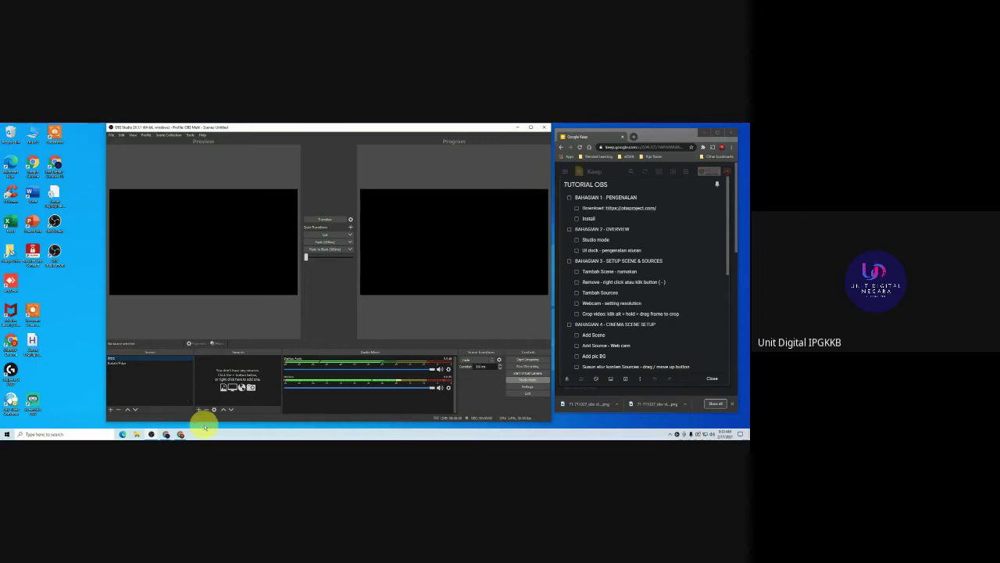
click(198, 410)
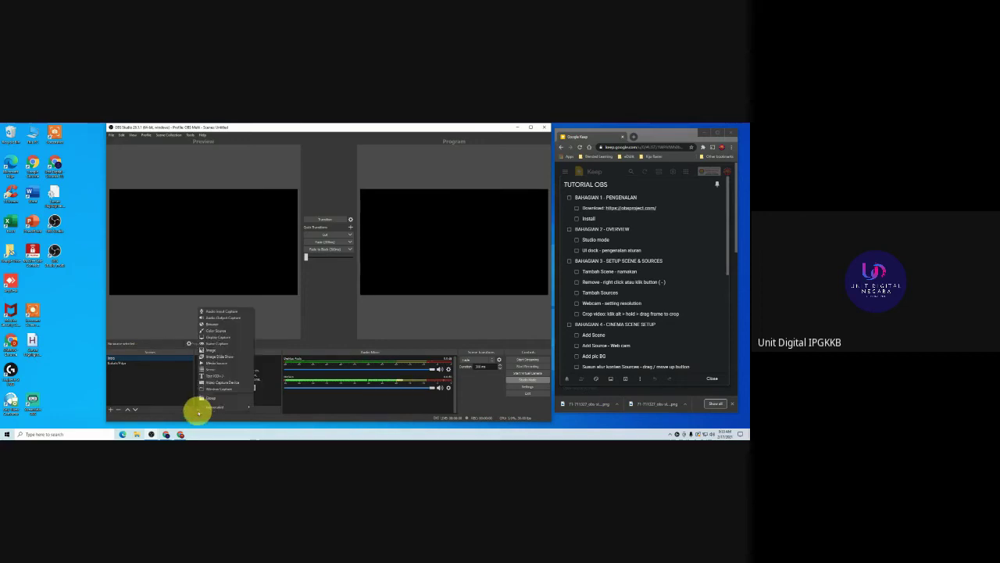
click(237, 384)
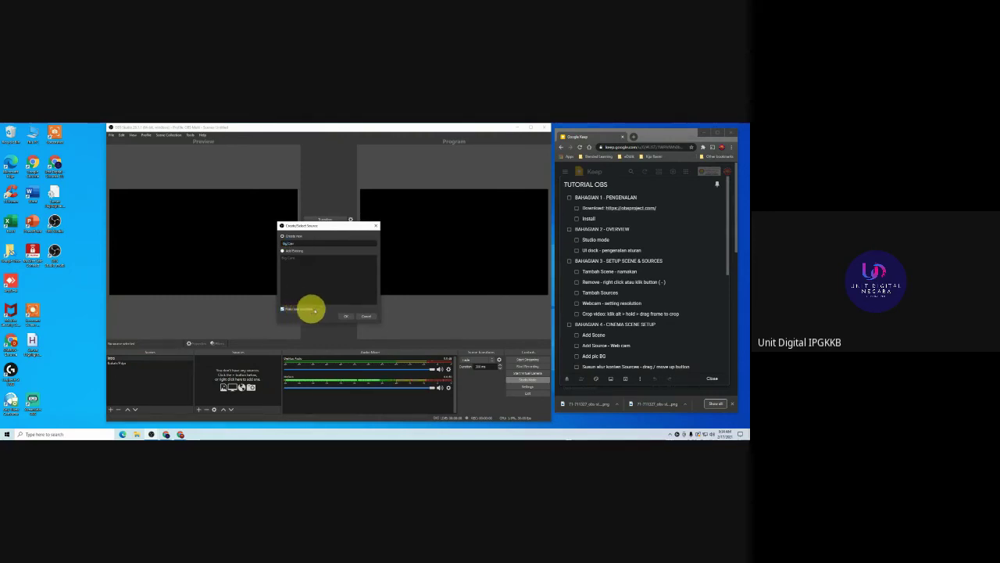
click(347, 316)
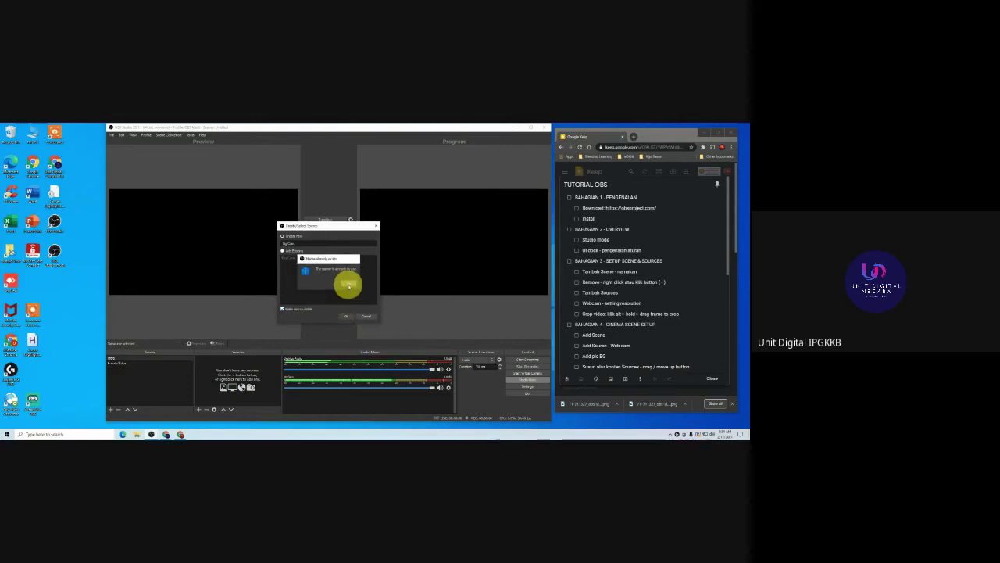
click(348, 285)
click(282, 250)
click(289, 259)
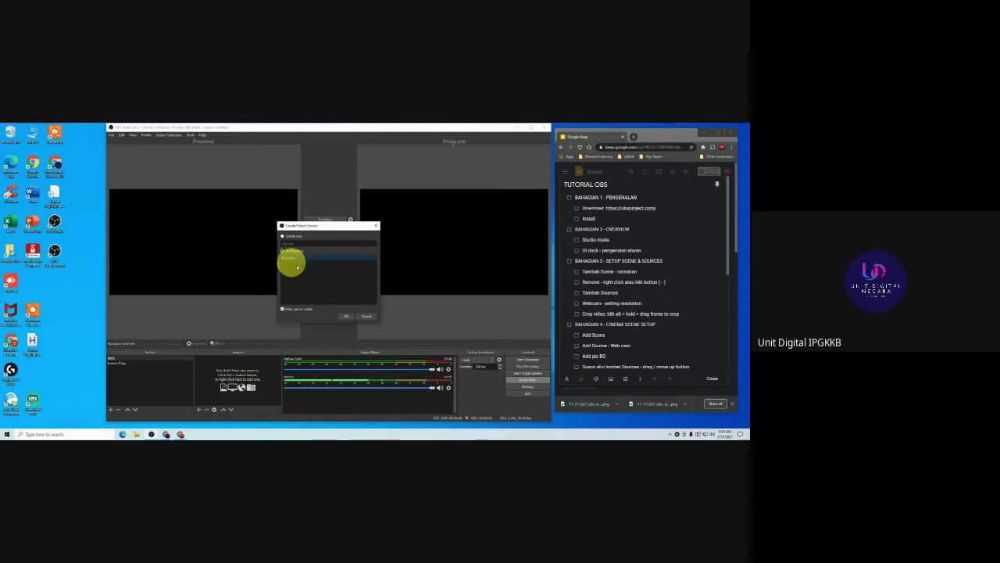
click(351, 316)
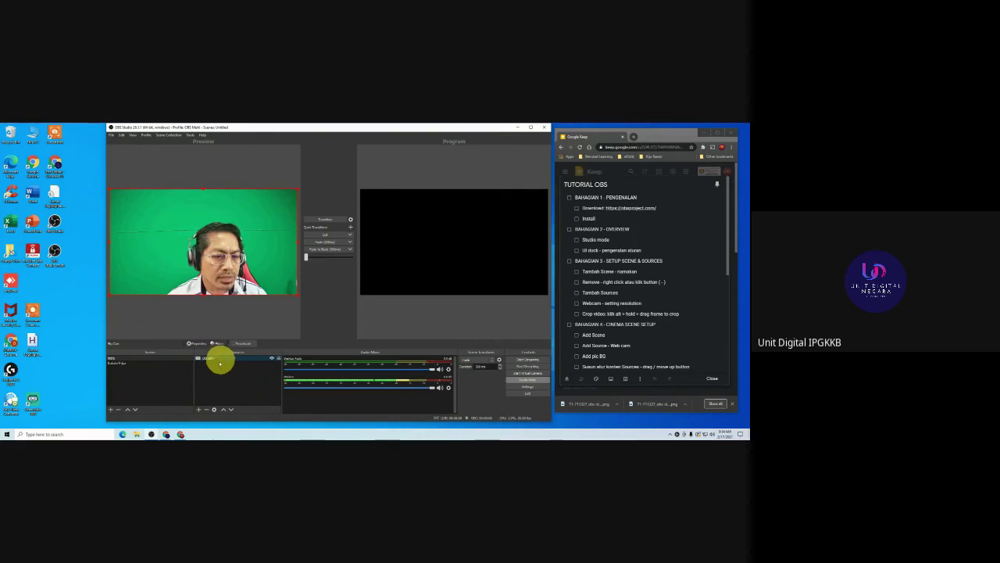
Add an Image source to the new scene using the tropical beach picture from the Pictures folder.
click(199, 410)
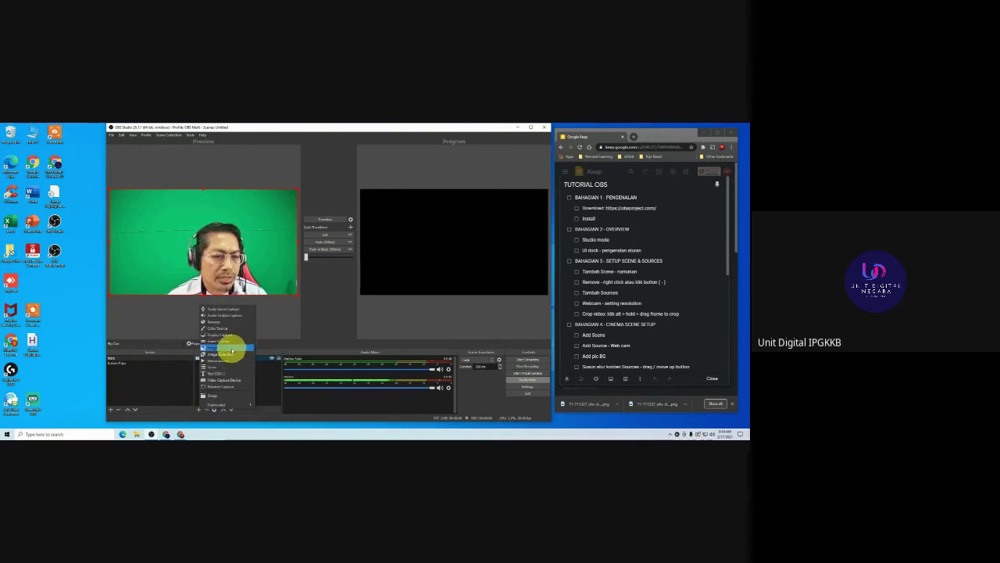
click(224, 348)
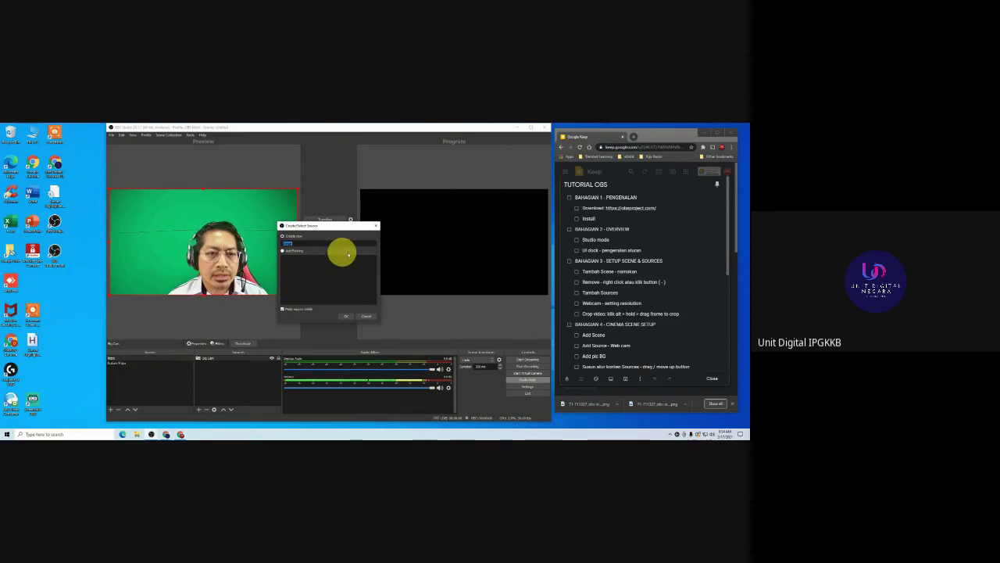
click(346, 318)
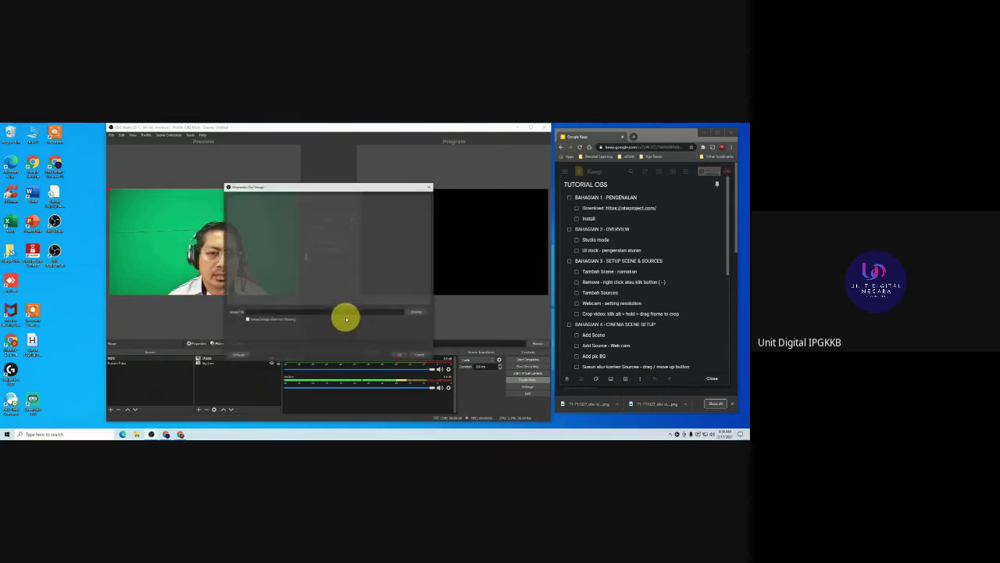
click(407, 319)
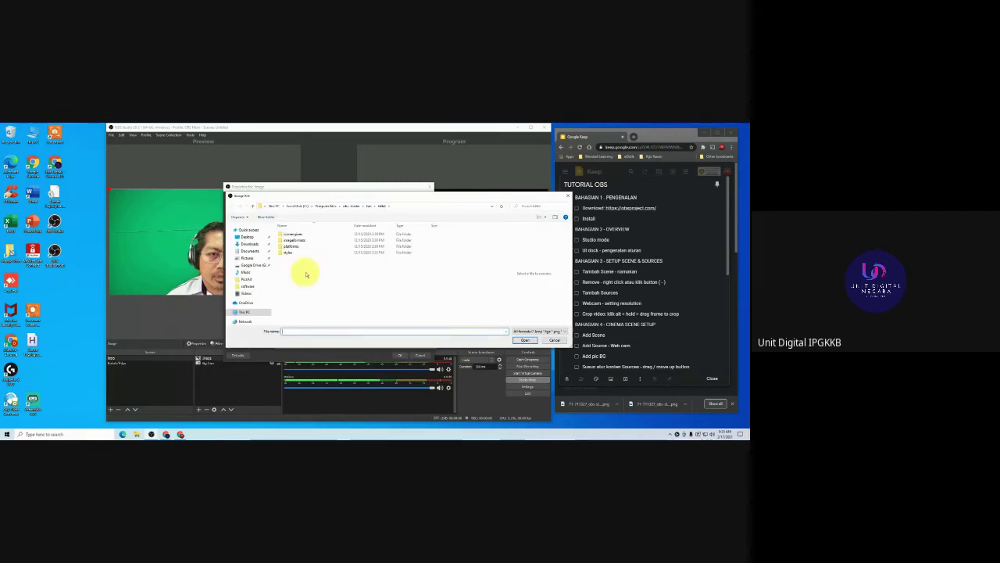
click(248, 258)
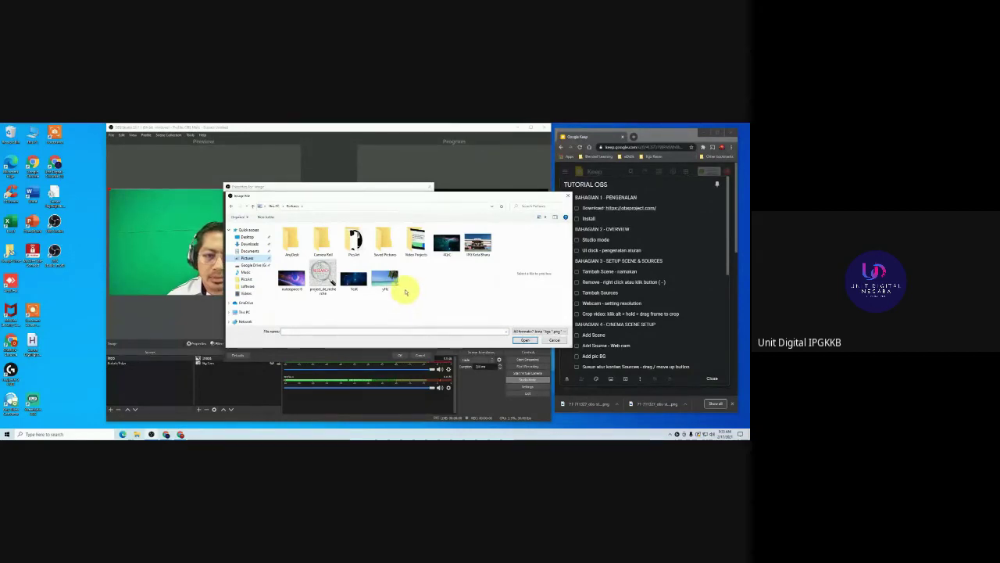
click(289, 279)
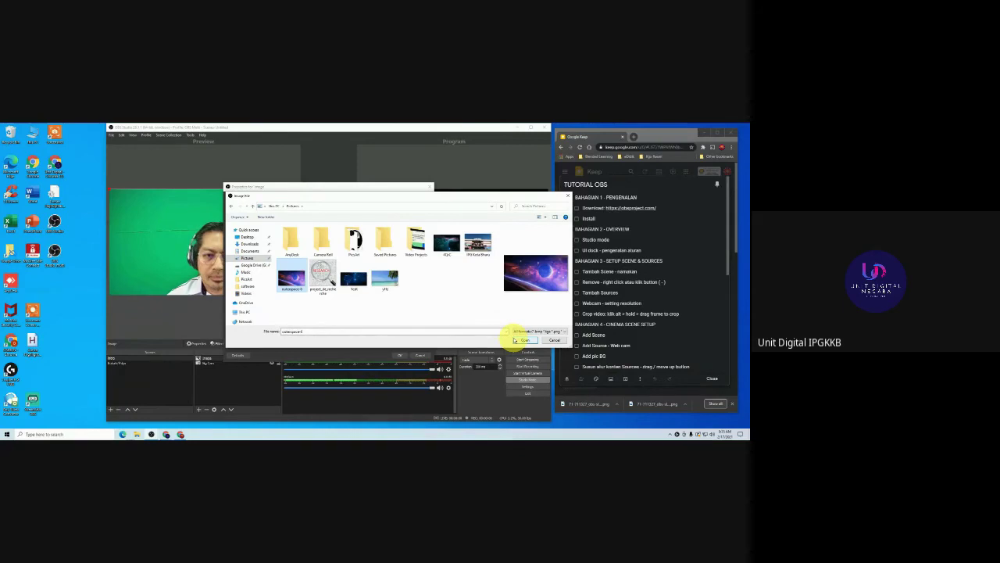
click(385, 280)
click(524, 340)
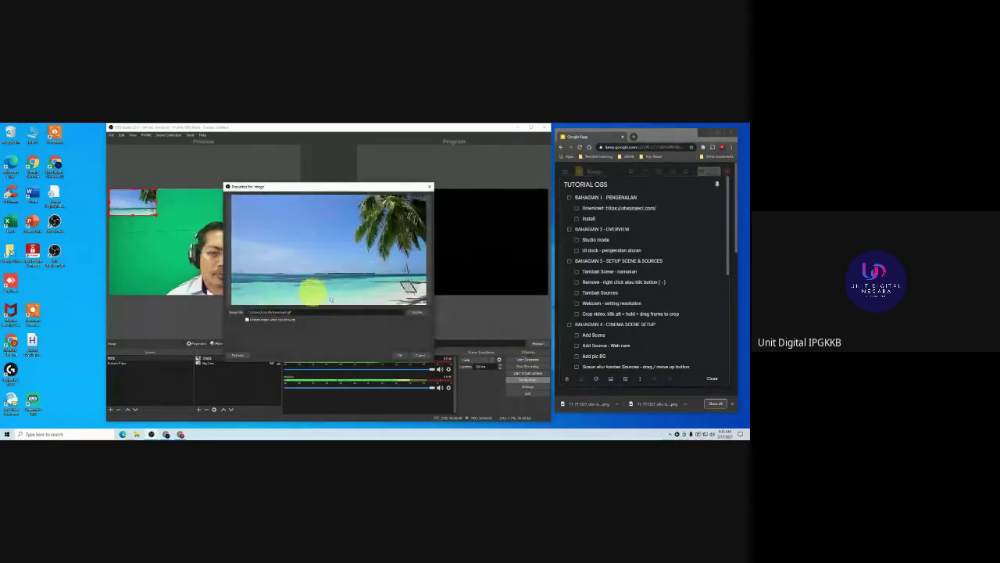
click(420, 355)
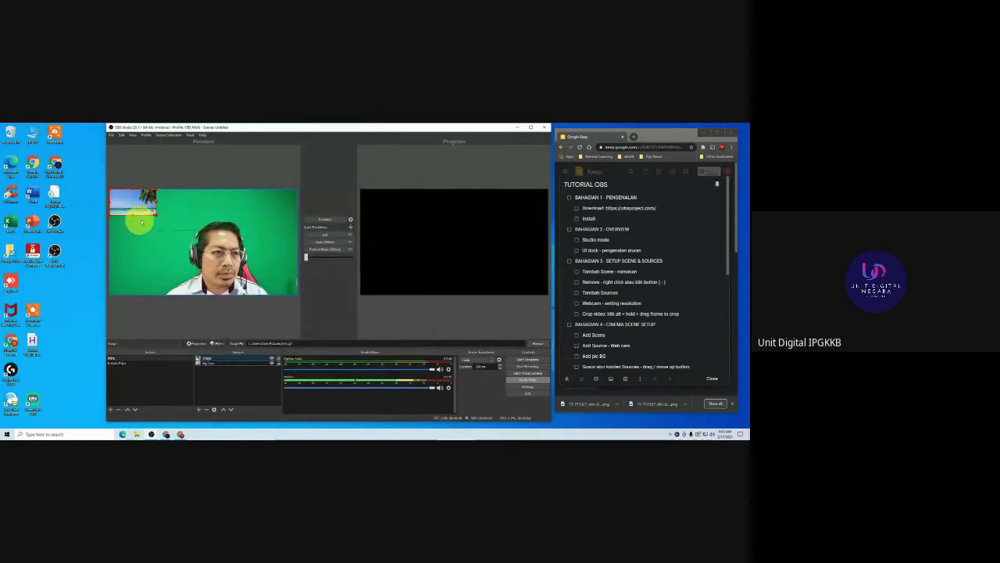
Scale the beach image from its lower-right corner to fill the whole preview canvas.
drag(156, 213, 264, 298)
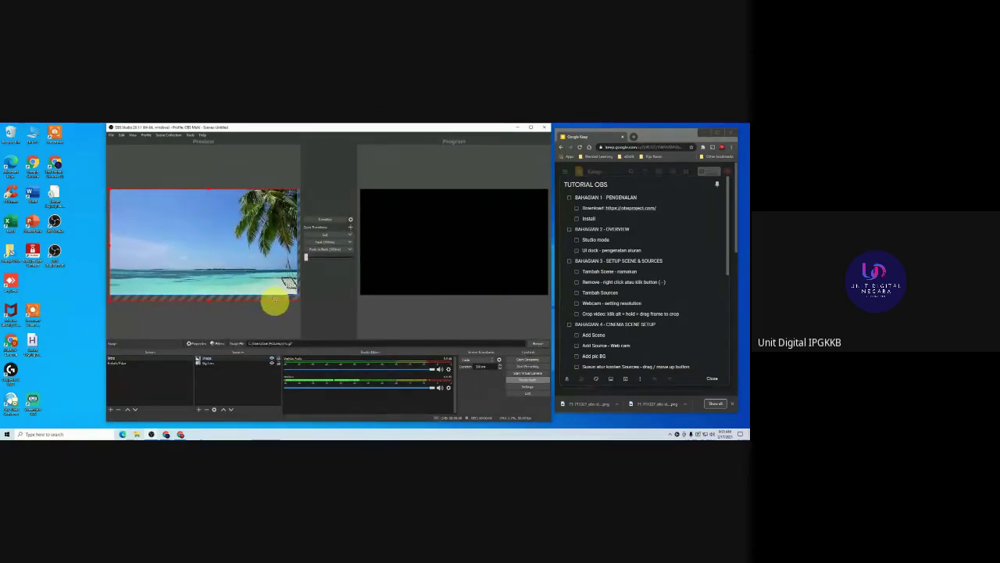
click(246, 266)
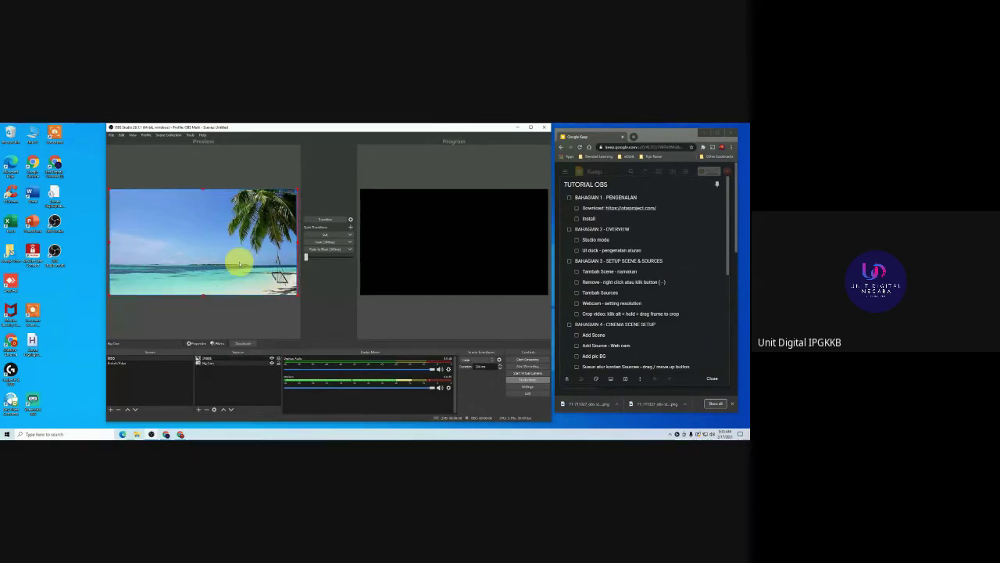
click(247, 288)
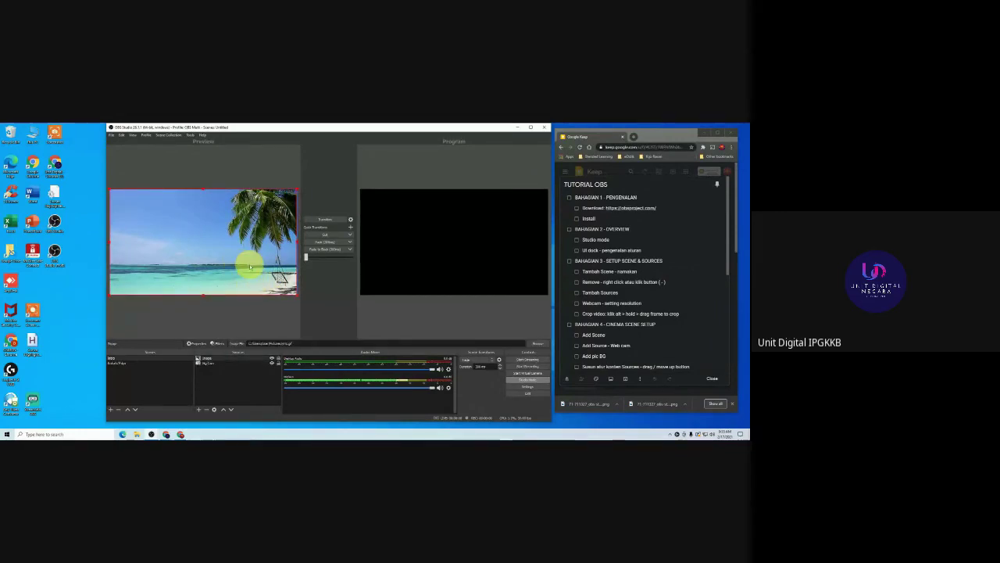
click(222, 315)
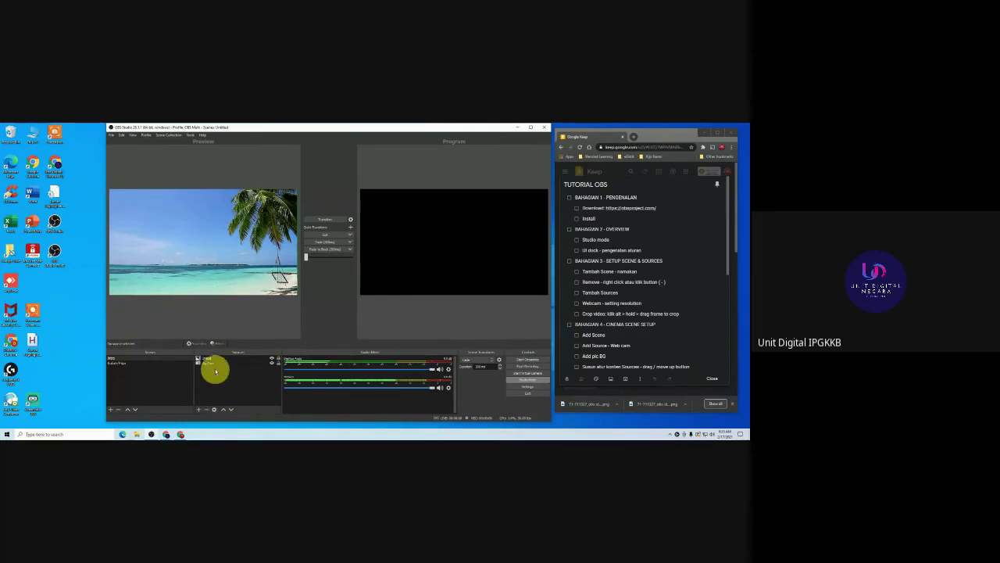
click(219, 259)
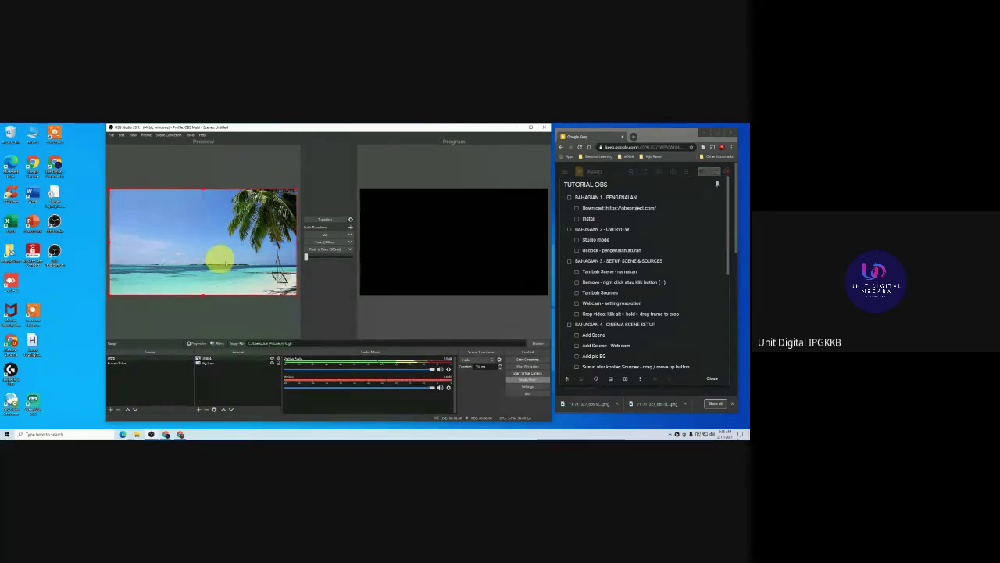
Move the Big Cam source above the beach image in the source order.
click(226, 363)
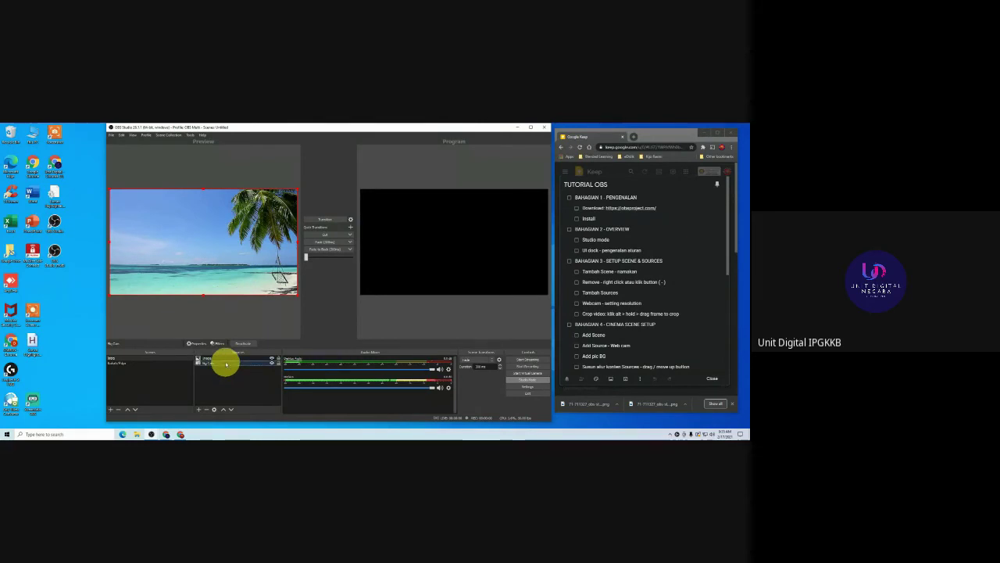
click(225, 358)
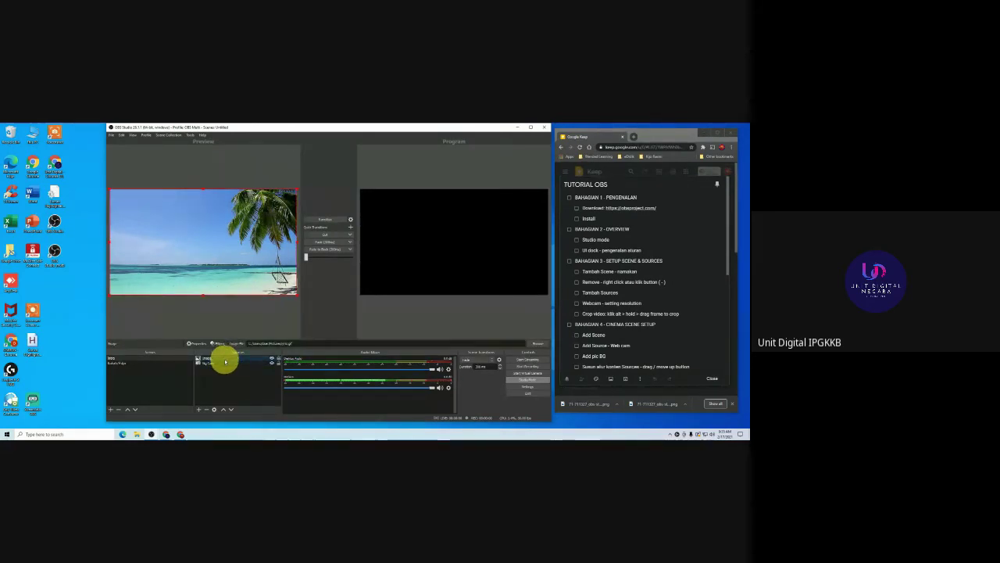
click(224, 363)
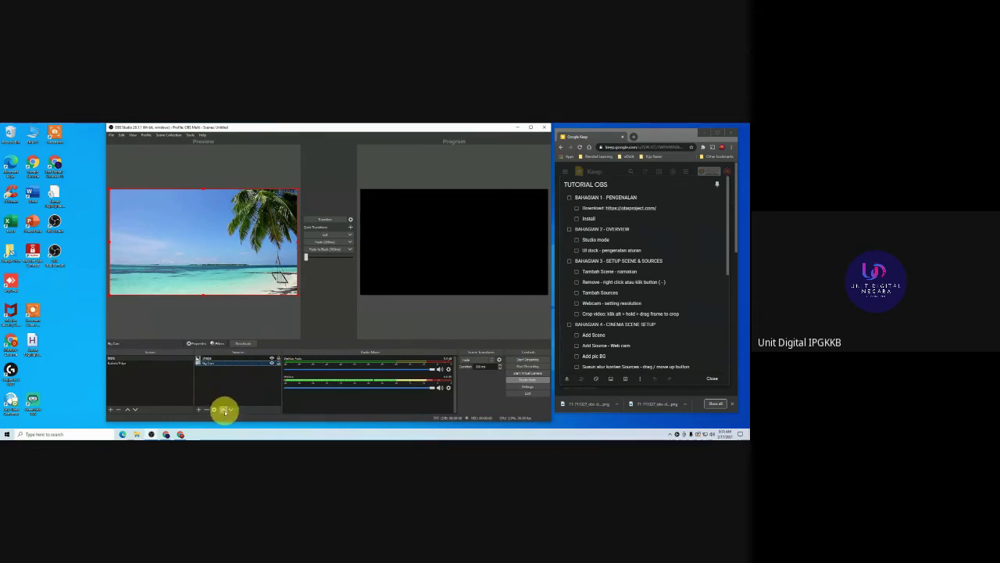
click(224, 411)
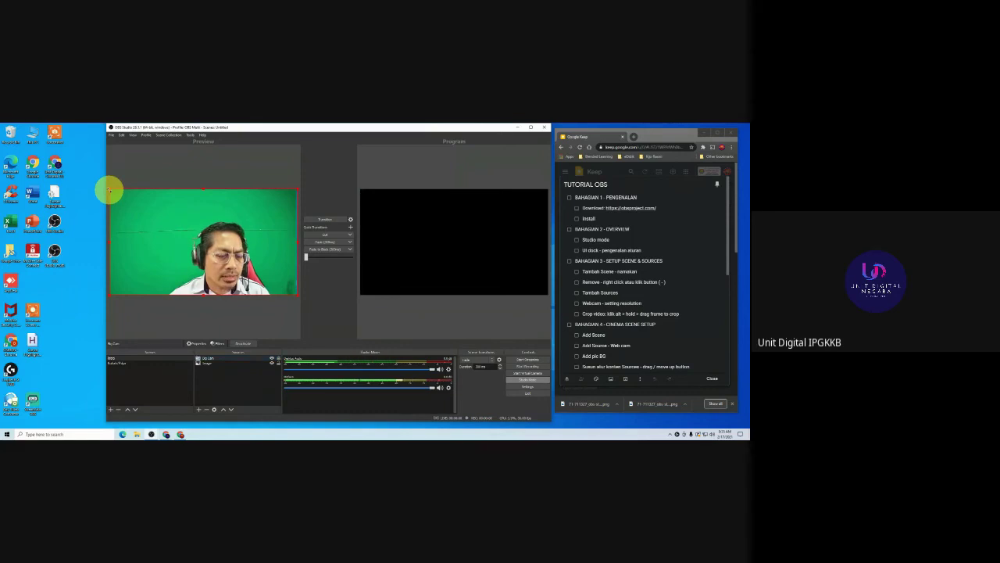
Scale the beach image from its upper-left corner to about two-thirds of the canvas width and move it above Big Cam in the source order.
drag(112, 192, 176, 224)
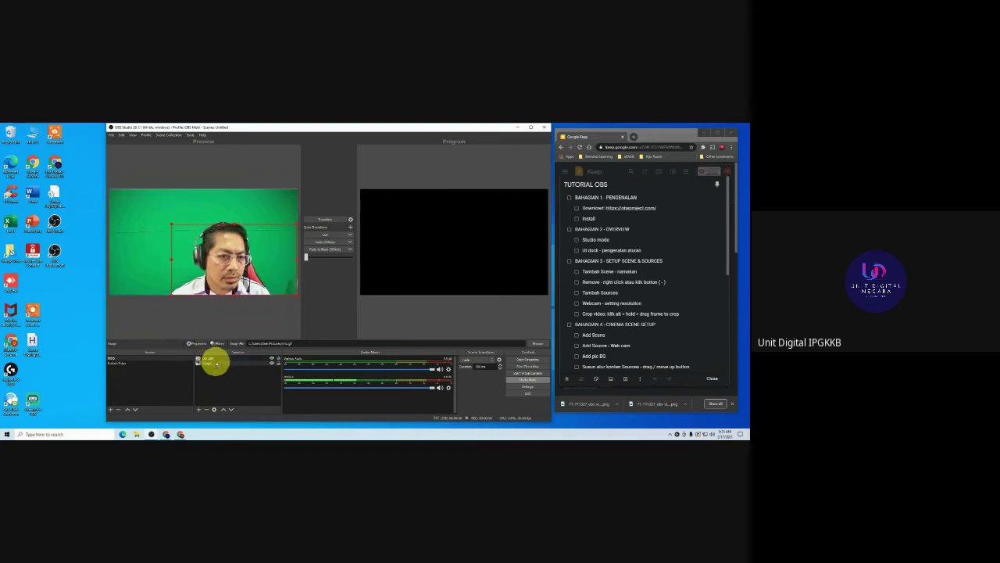
drag(216, 364, 216, 357)
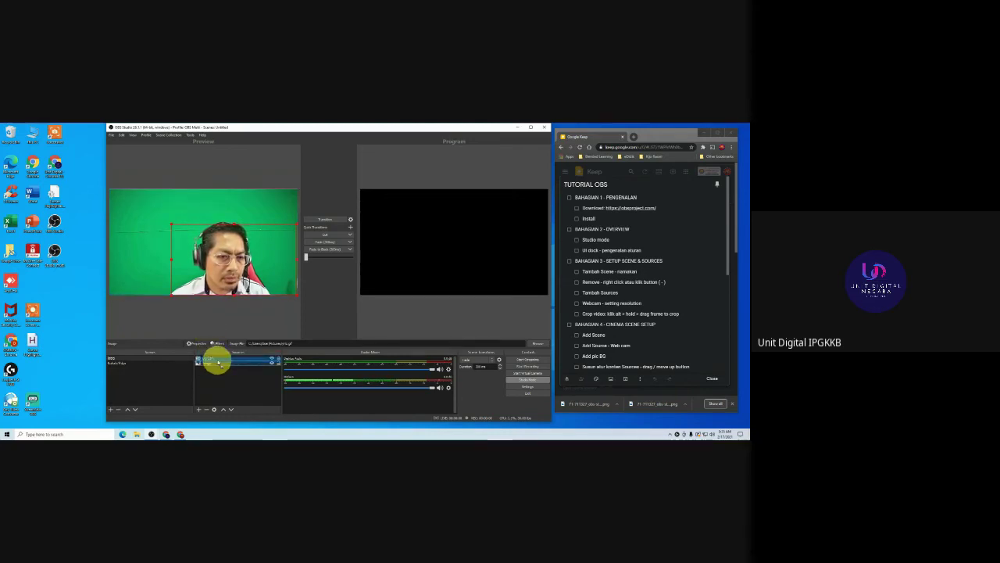
click(223, 409)
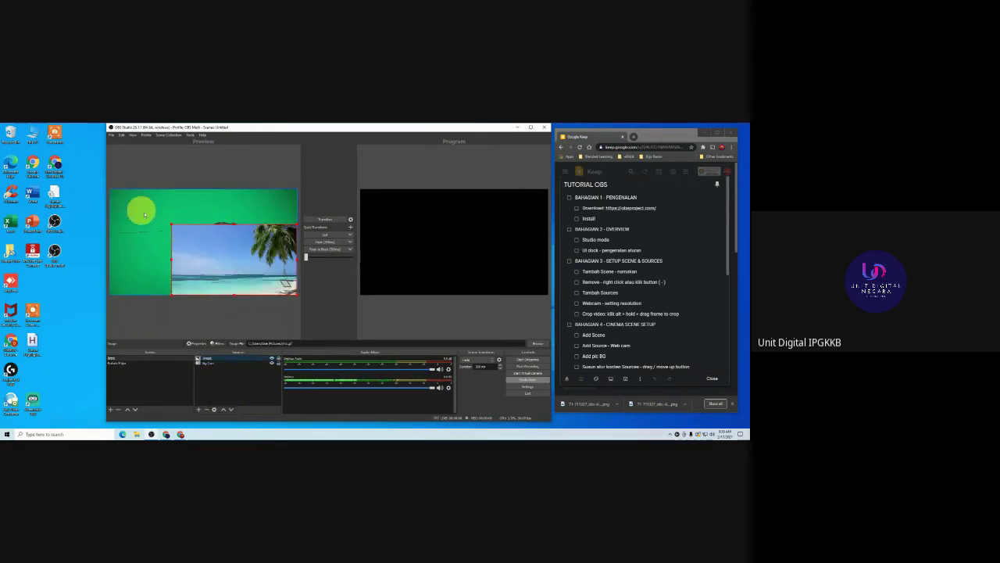
Scale Big Cam from its upper-left corner to about three-quarters of the canvas width and enlarge the beach image to fill the canvas.
click(114, 193)
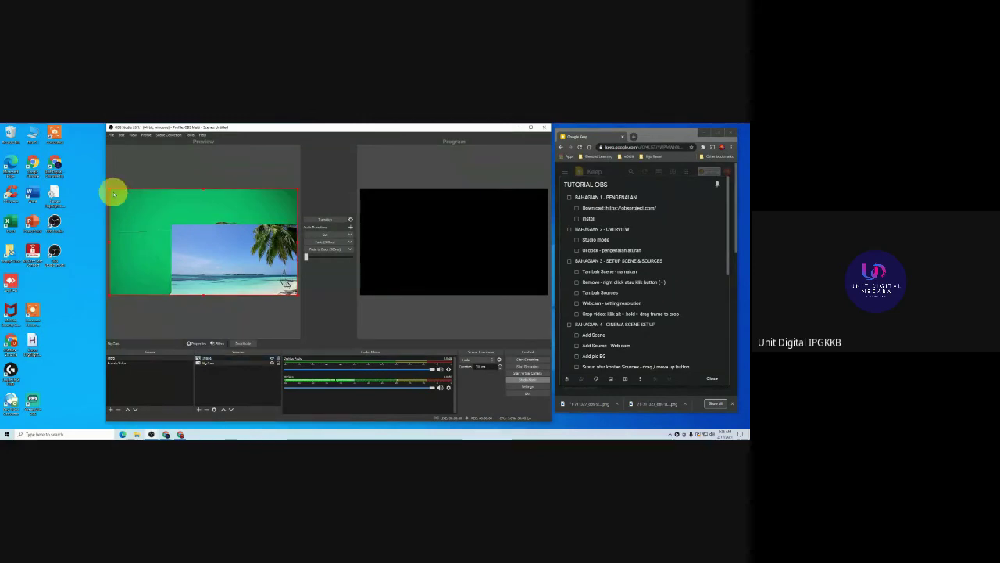
mouse_move(109, 189)
mouse_down()
mouse_move(157, 217)
mouse_move(117, 194)
mouse_up()
click(195, 239)
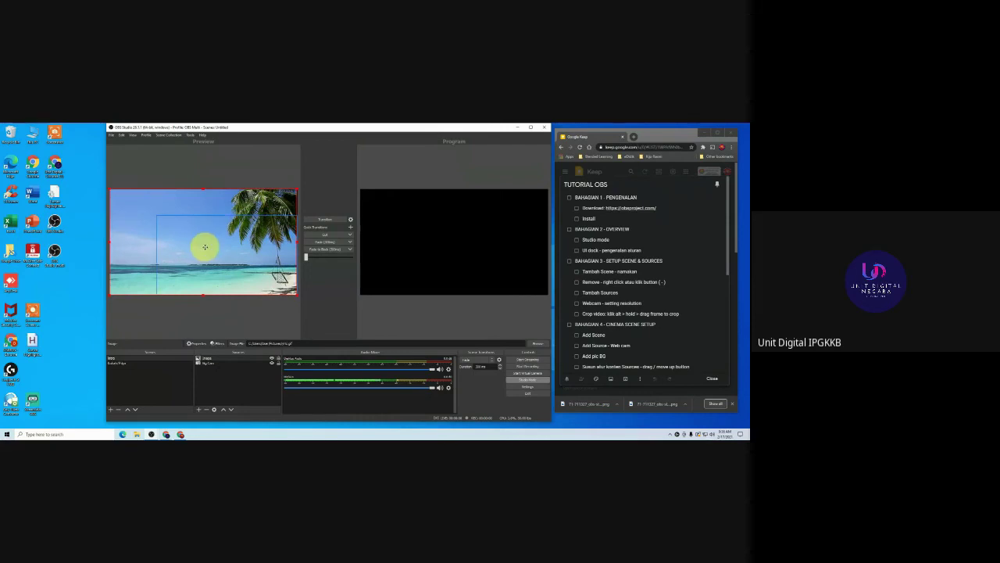
Move Big Cam above the beach image in the source order and shrink it to about 60% of the canvas width over the beach.
click(222, 363)
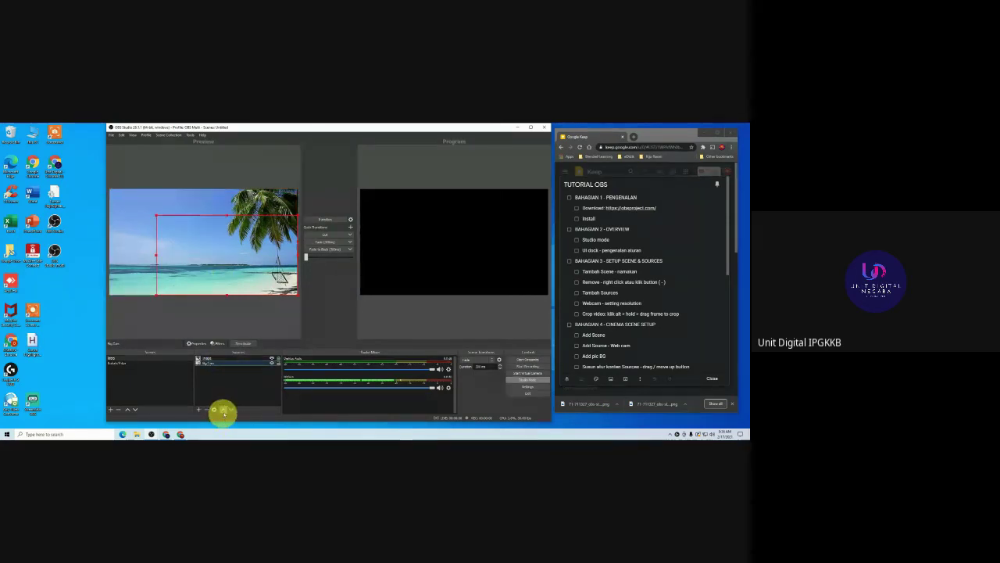
click(223, 409)
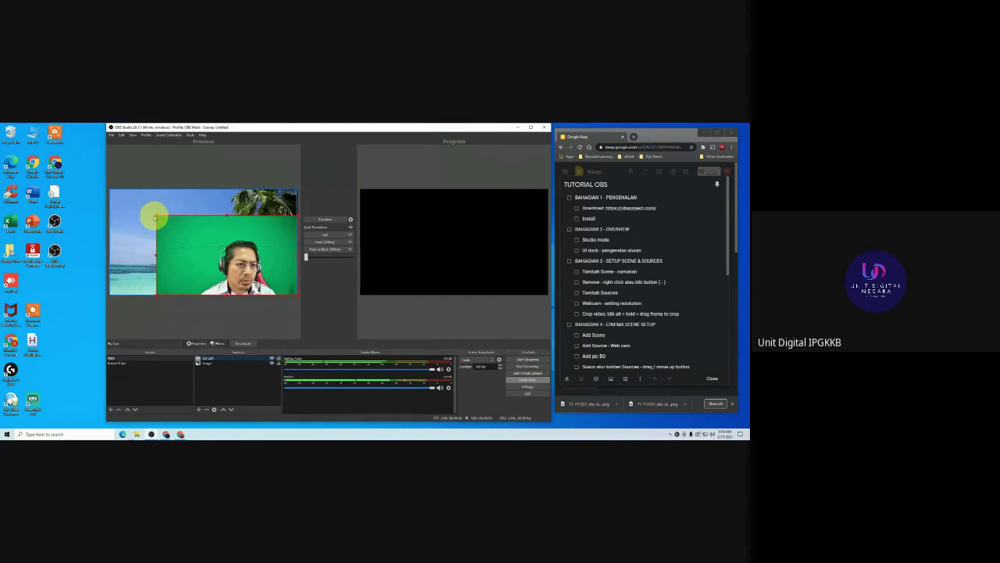
drag(157, 215, 204, 260)
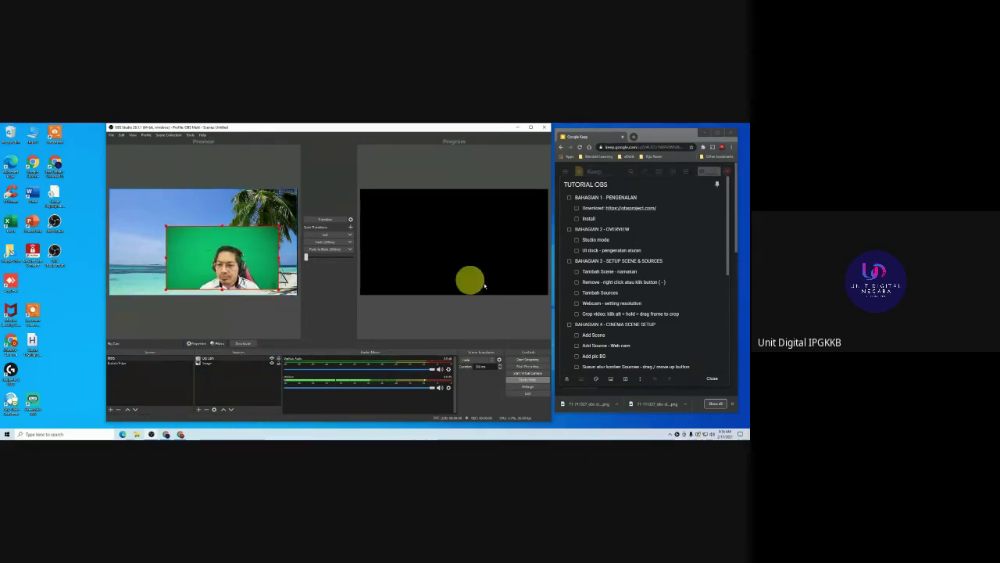
scroll(614, 272, down, 1)
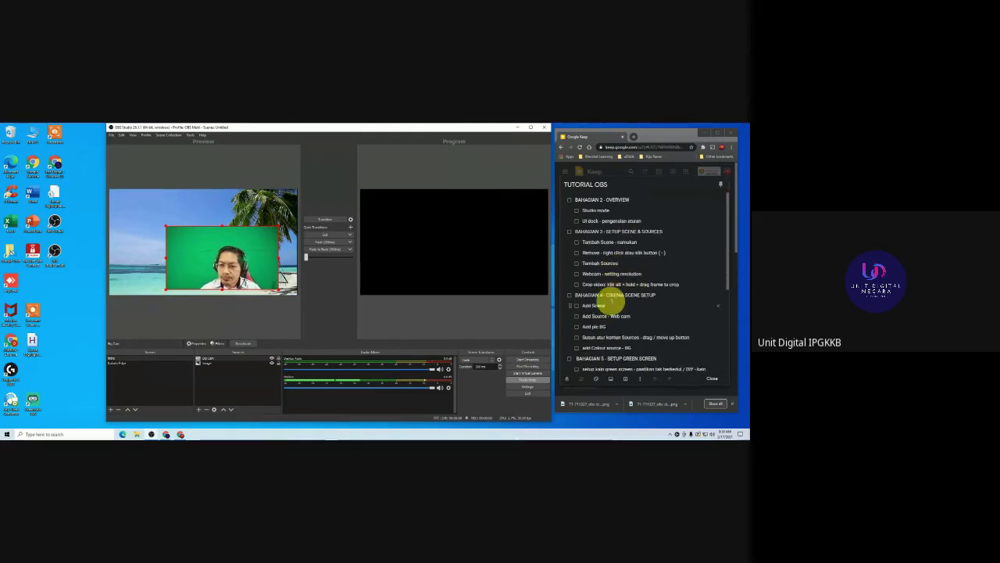
click(157, 257)
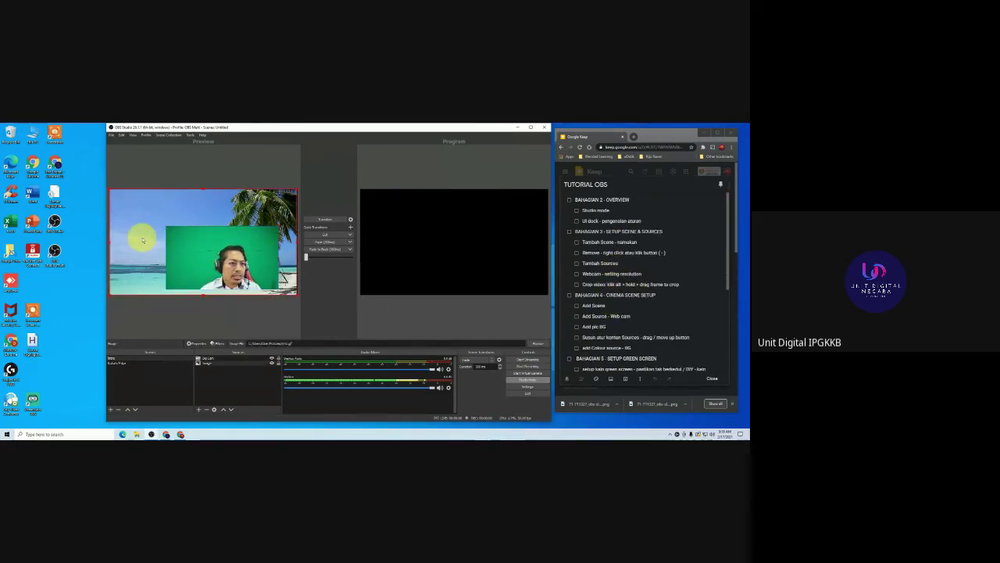
click(187, 255)
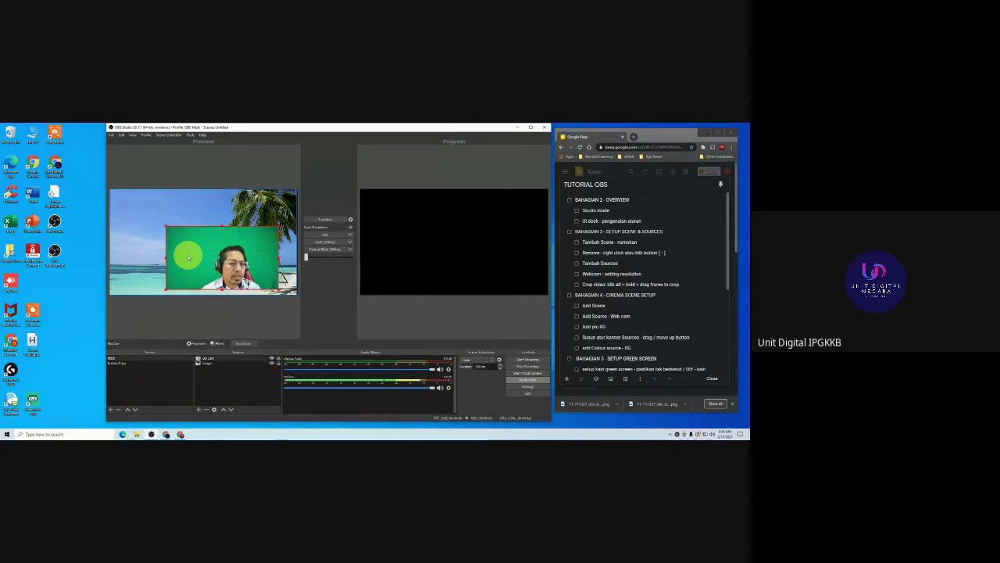
Add a new Color Source to the scene and set its colour to a light yellow-green.
click(199, 408)
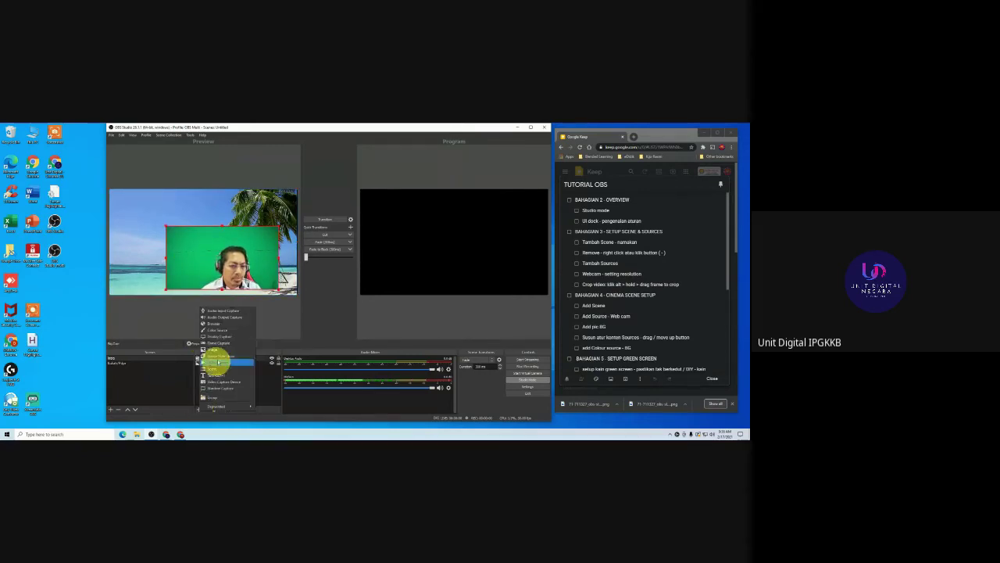
click(227, 332)
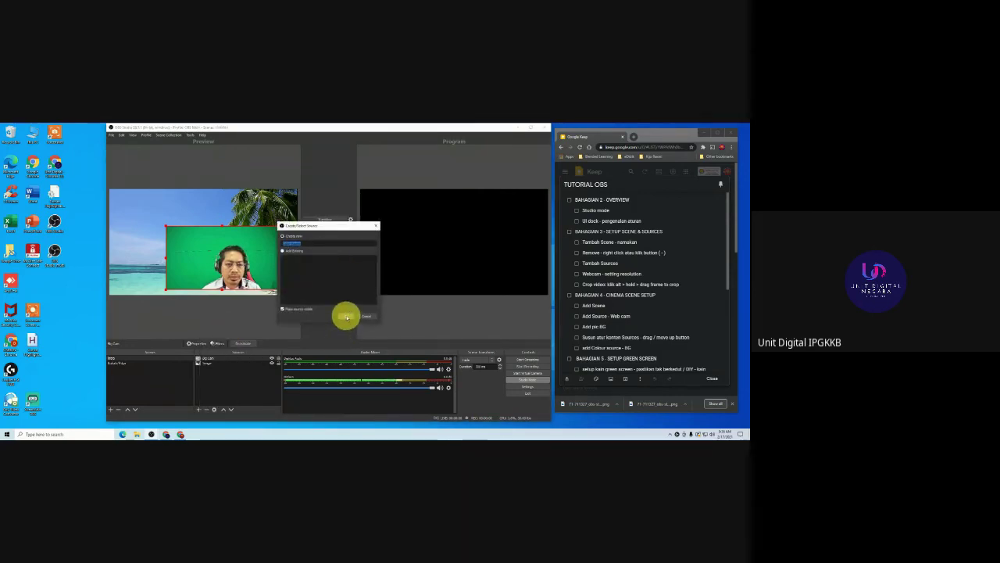
click(347, 316)
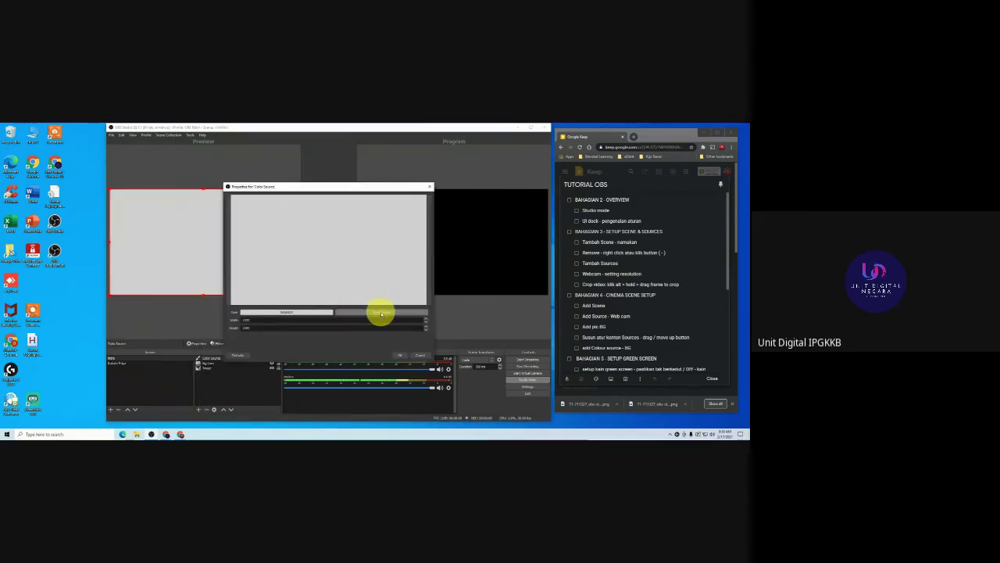
click(380, 314)
drag(375, 243, 372, 270)
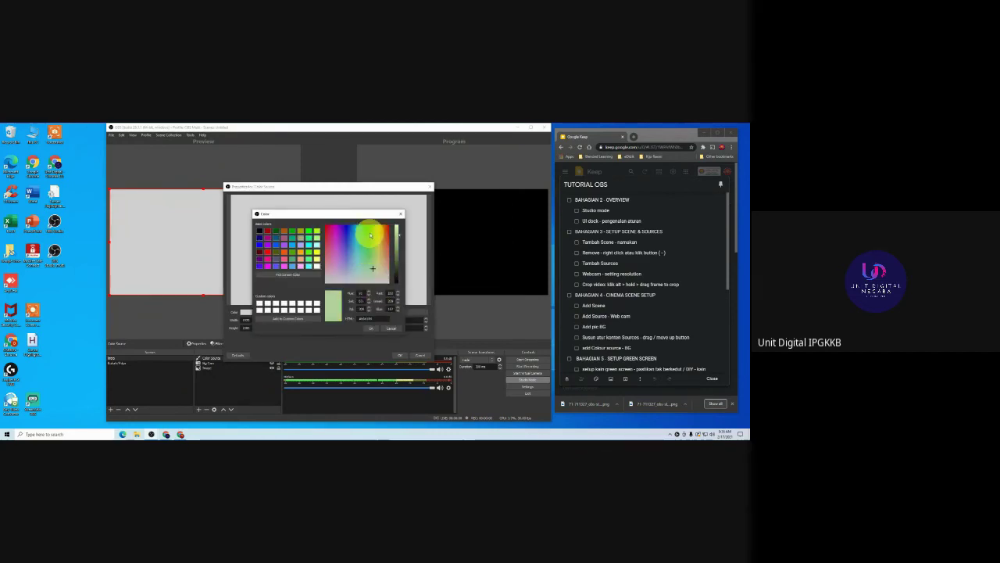
click(371, 329)
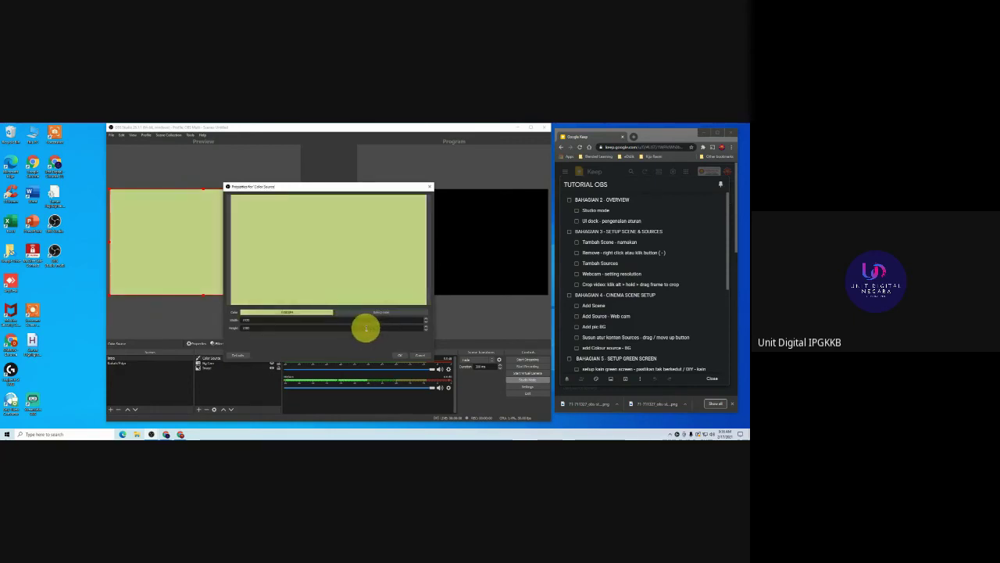
click(407, 357)
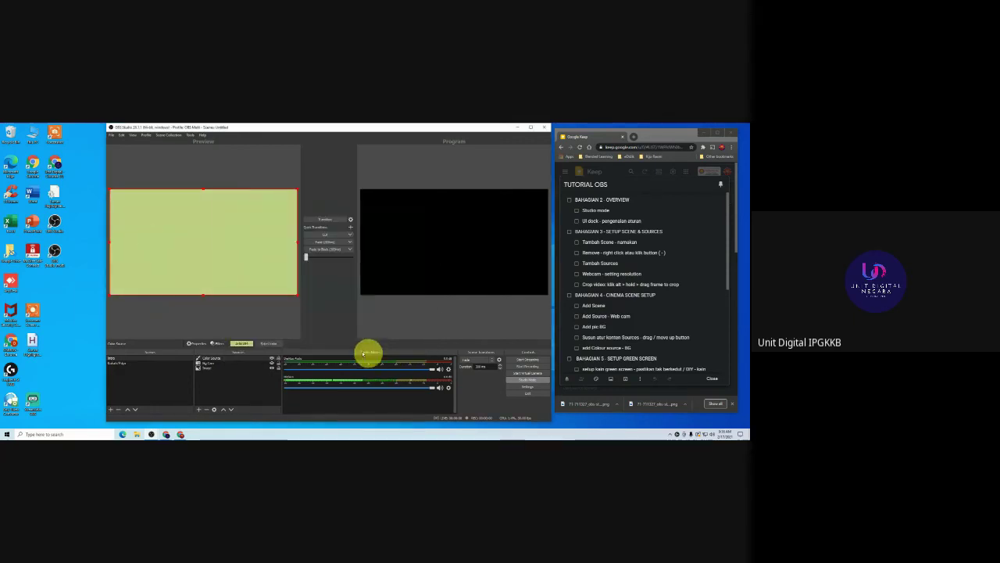
Move Big Cam above the Color Source and scale it to about half the canvas width in the canvas's lower-right corner.
click(226, 259)
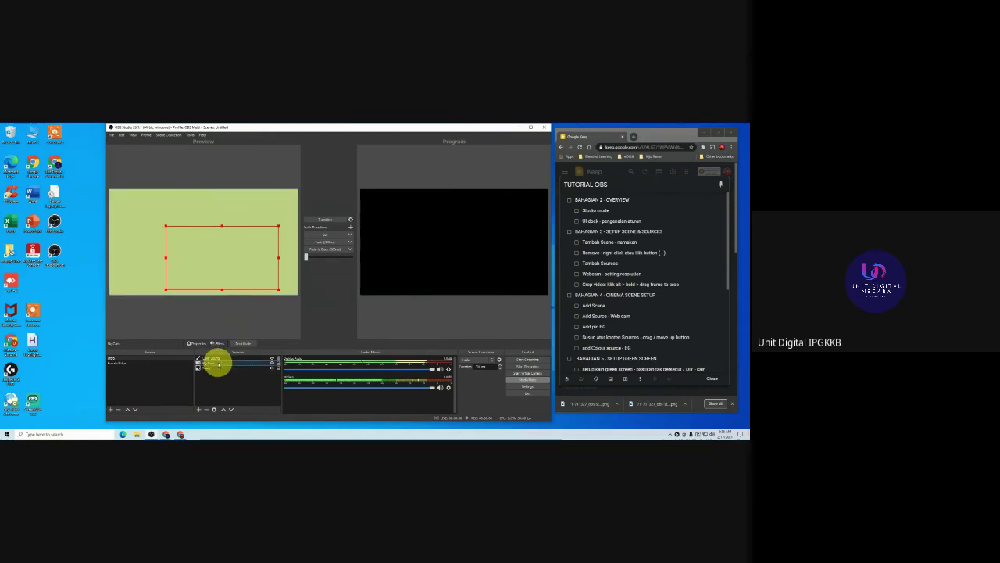
click(224, 409)
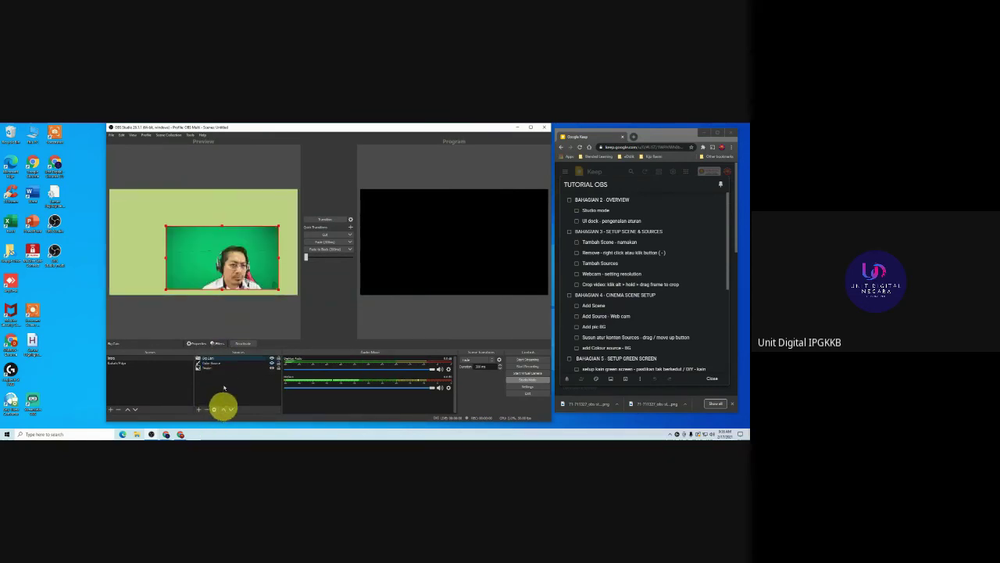
drag(222, 254, 240, 257)
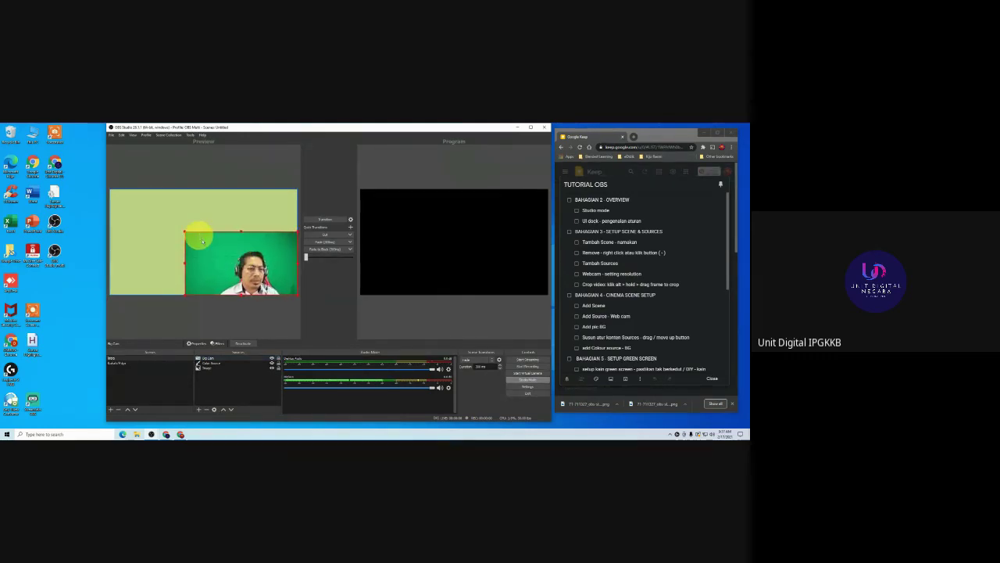
drag(188, 232, 240, 268)
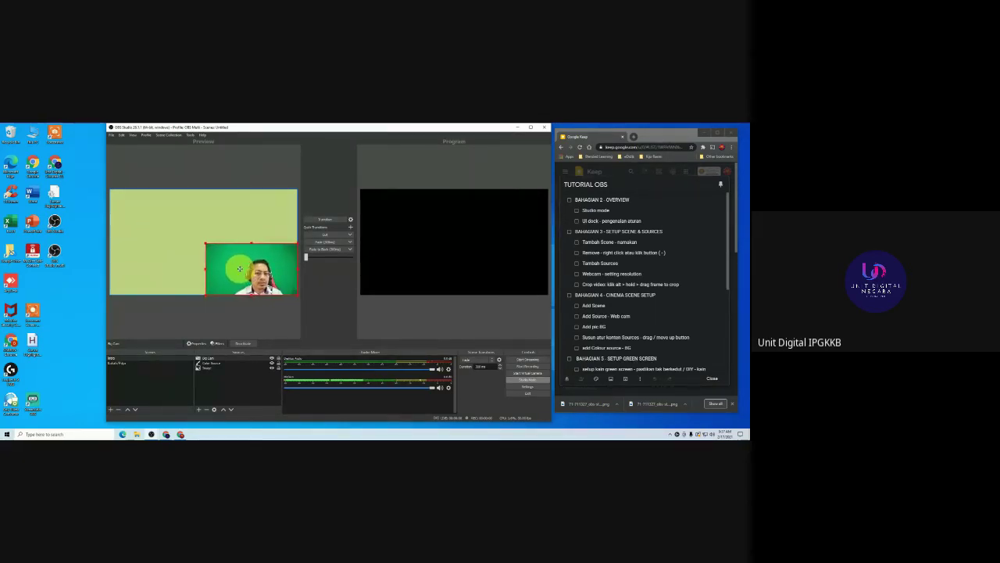
click(172, 226)
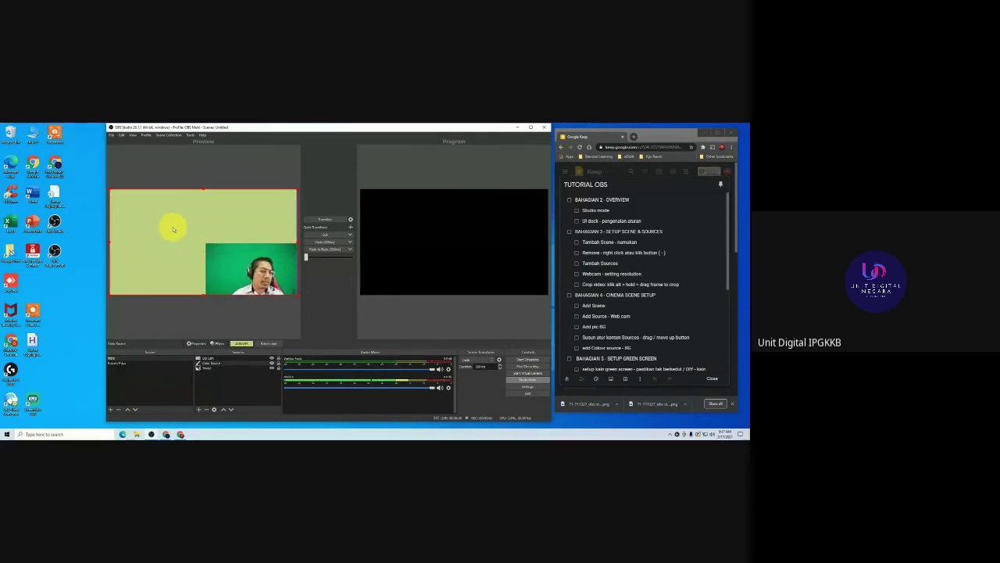
click(155, 227)
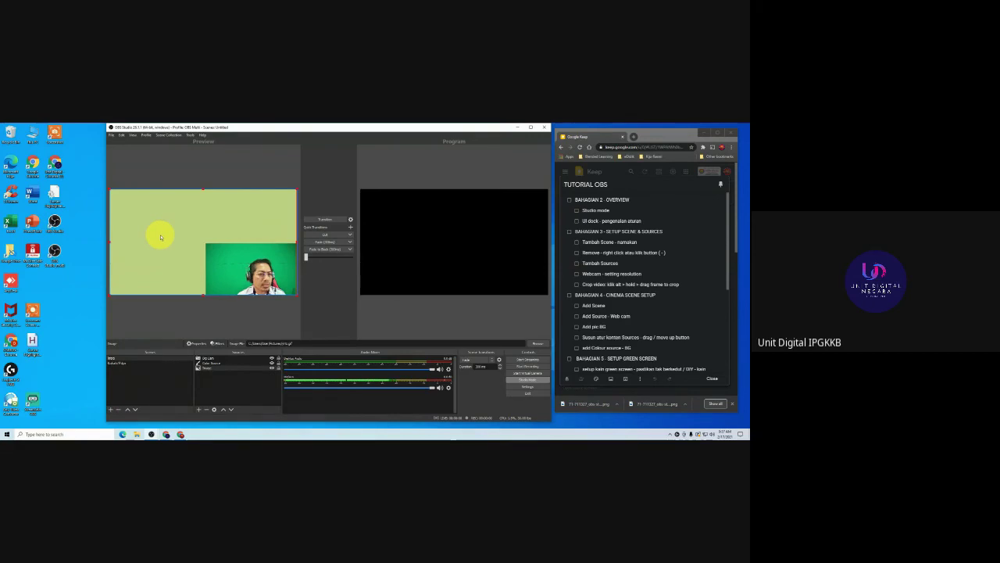
click(239, 383)
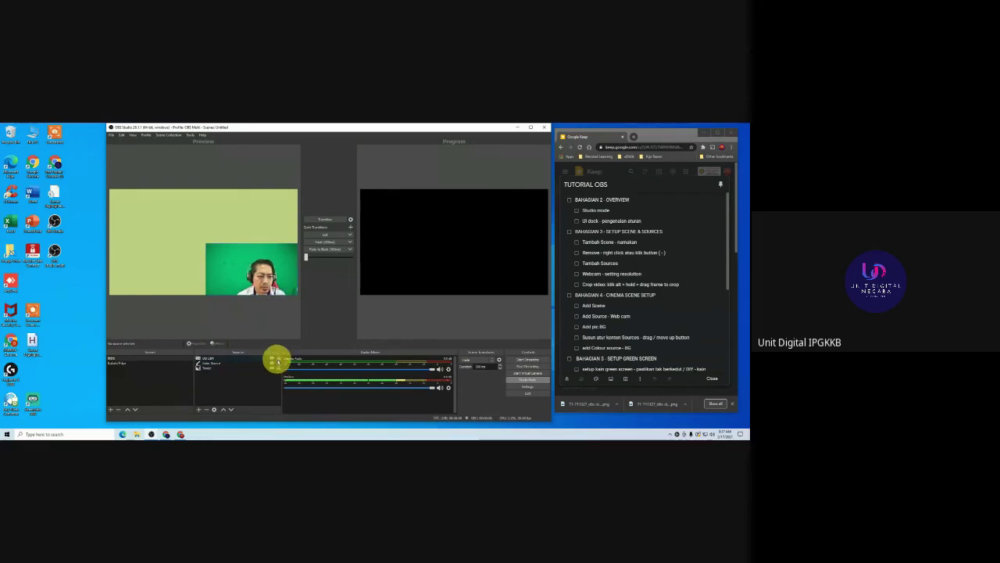
click(274, 368)
click(277, 359)
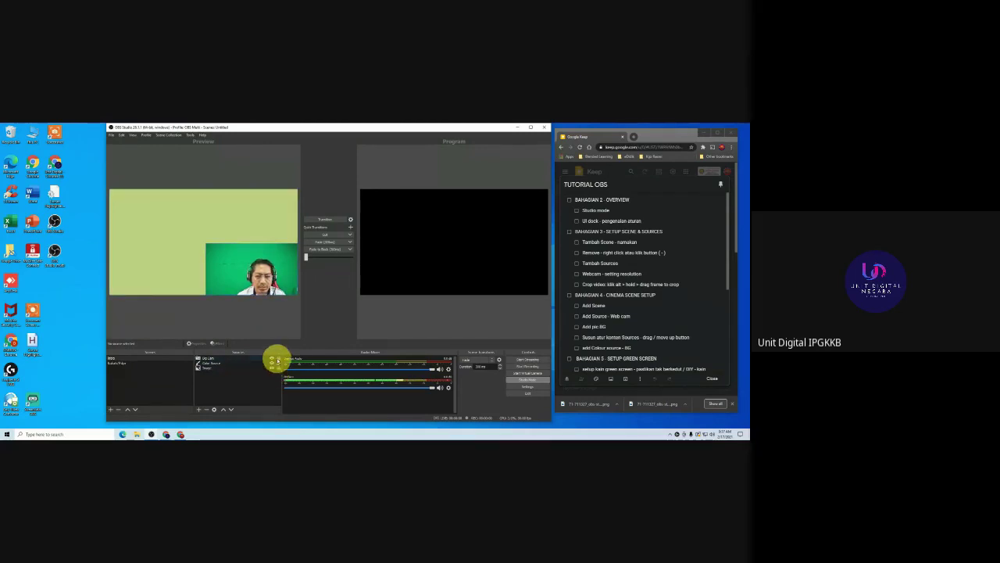
click(279, 368)
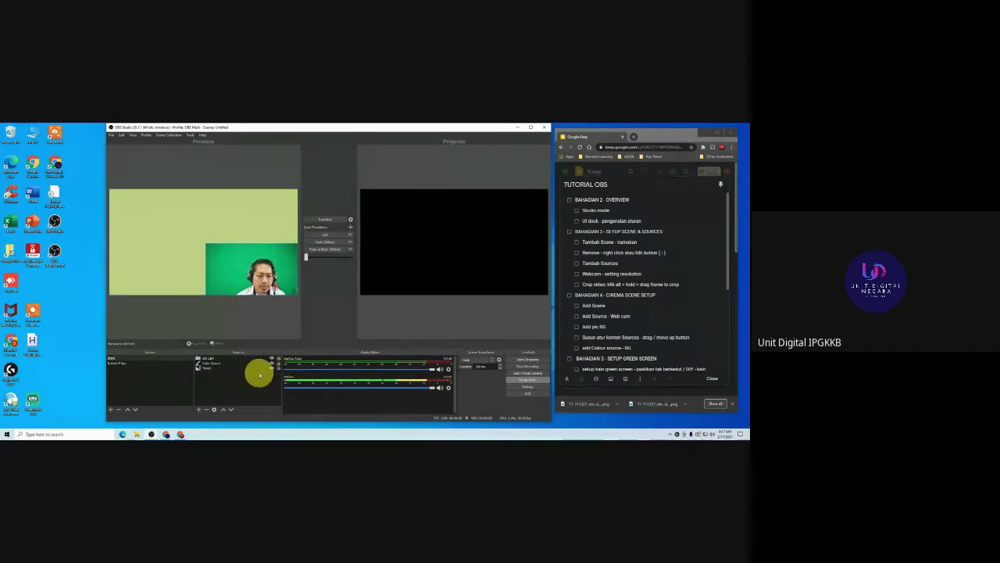
click(260, 366)
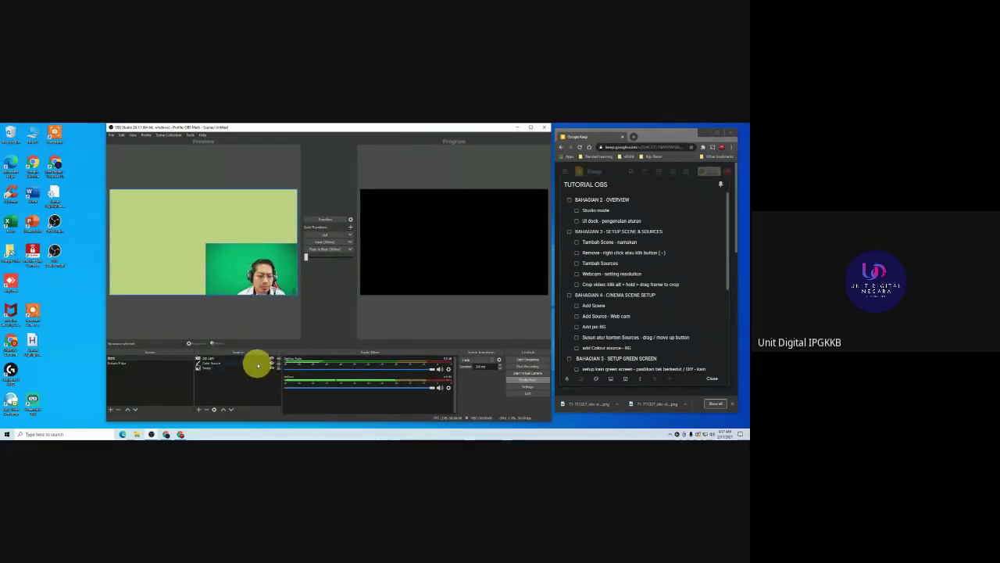
Toggle the visibility of the Color Source and the beach image off and back on to compare the backgrounds behind Big Cam.
click(257, 364)
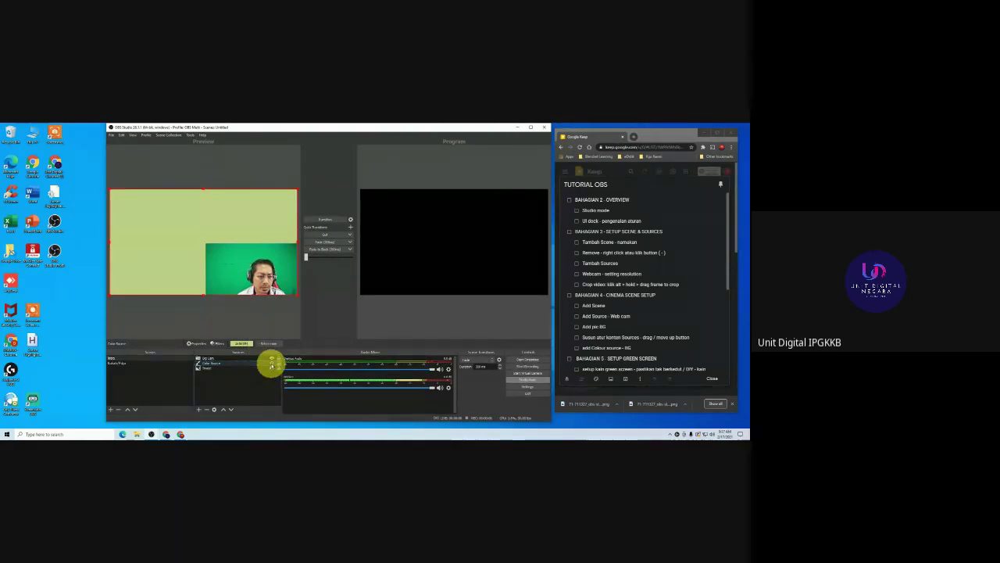
click(271, 363)
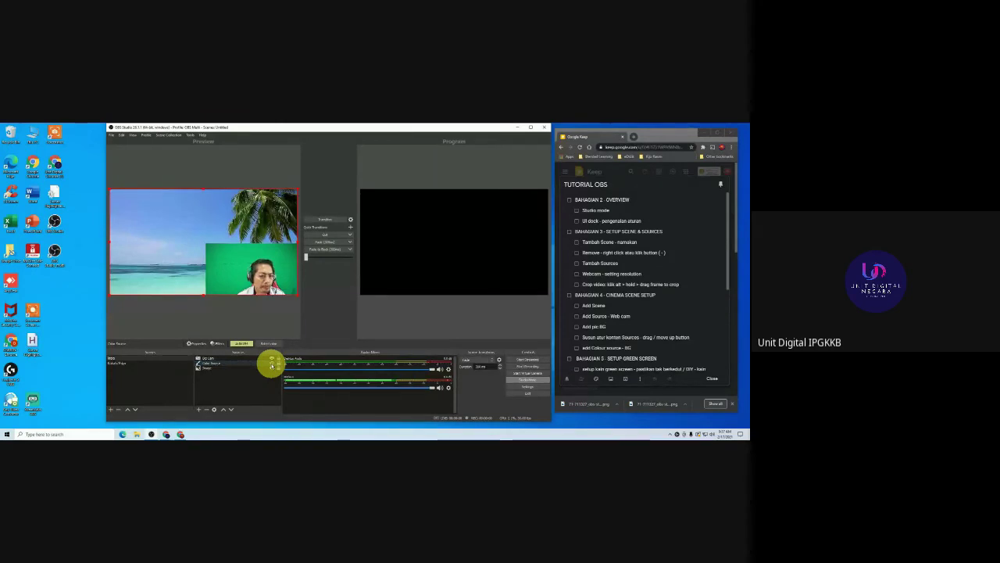
click(271, 364)
click(271, 363)
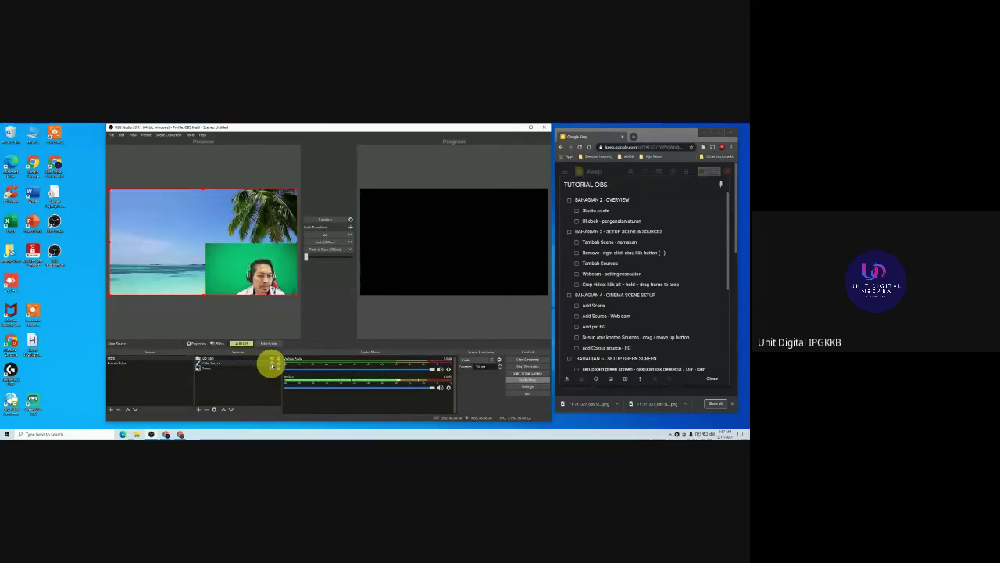
click(271, 363)
click(271, 364)
click(271, 363)
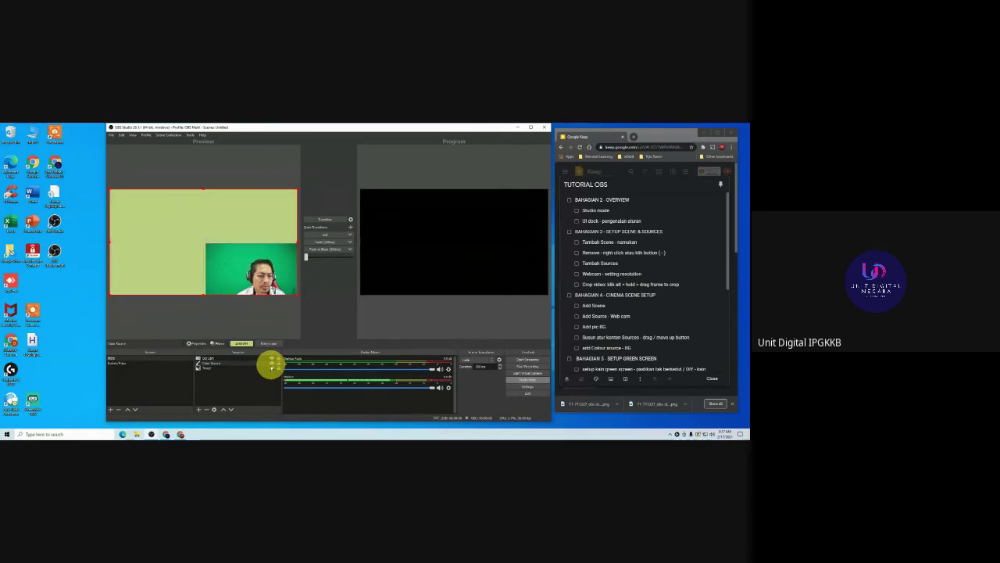
click(271, 364)
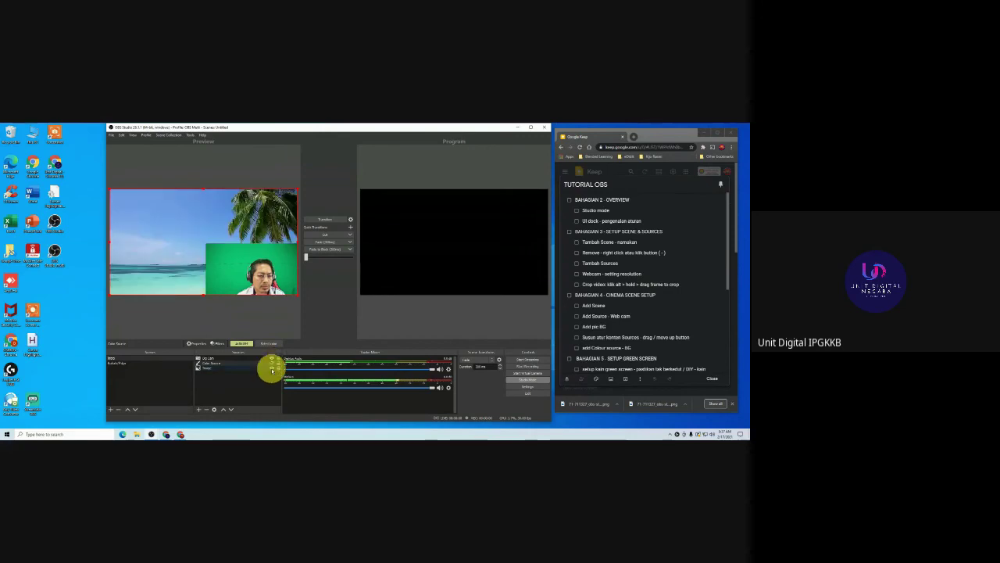
click(271, 364)
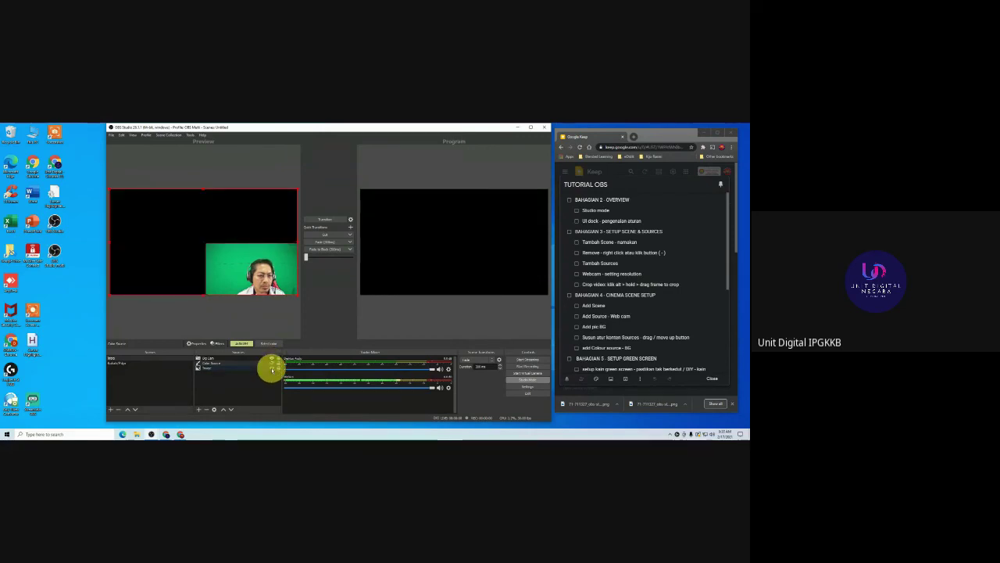
click(271, 364)
click(272, 365)
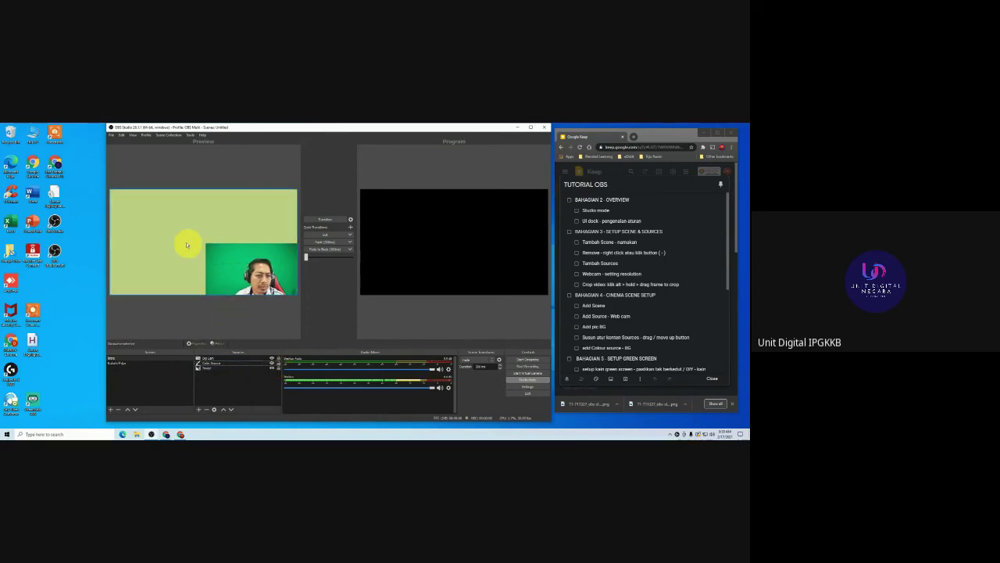
Try moving Big Cam directly on the preview canvas, selecting it from among the overlapping background sources.
click(164, 232)
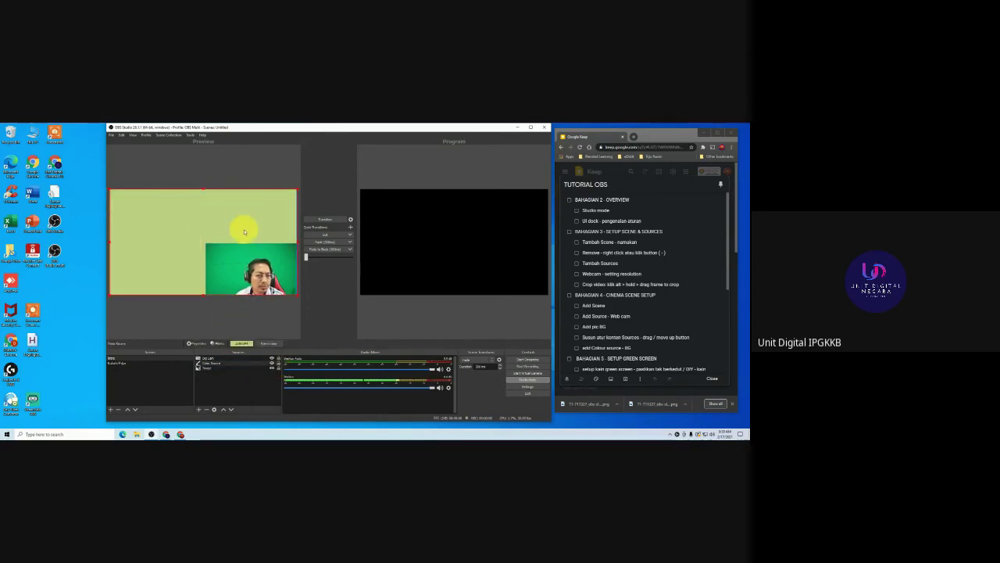
click(250, 267)
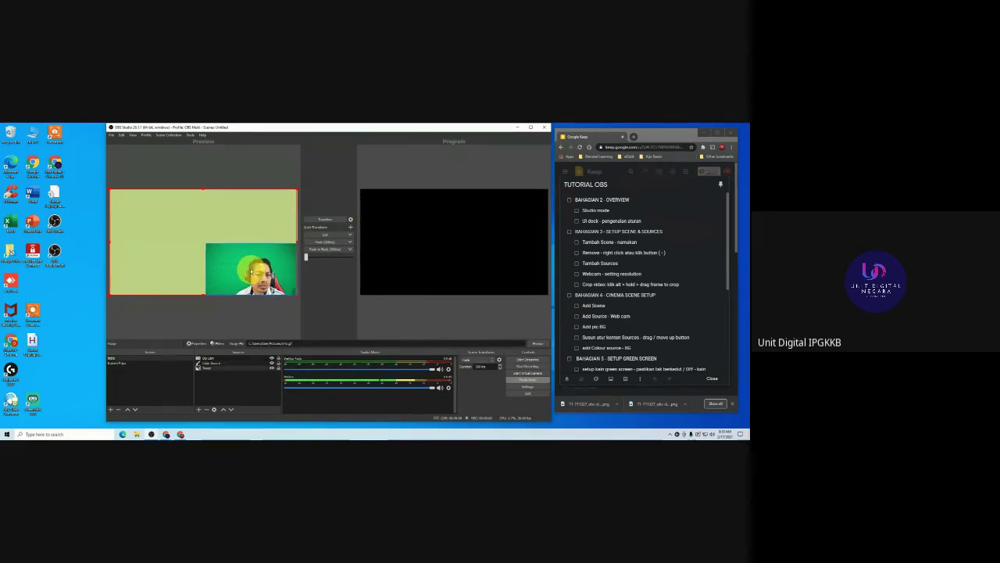
mouse_move(250, 267)
mouse_down()
mouse_move(192, 258)
mouse_move(252, 267)
mouse_up()
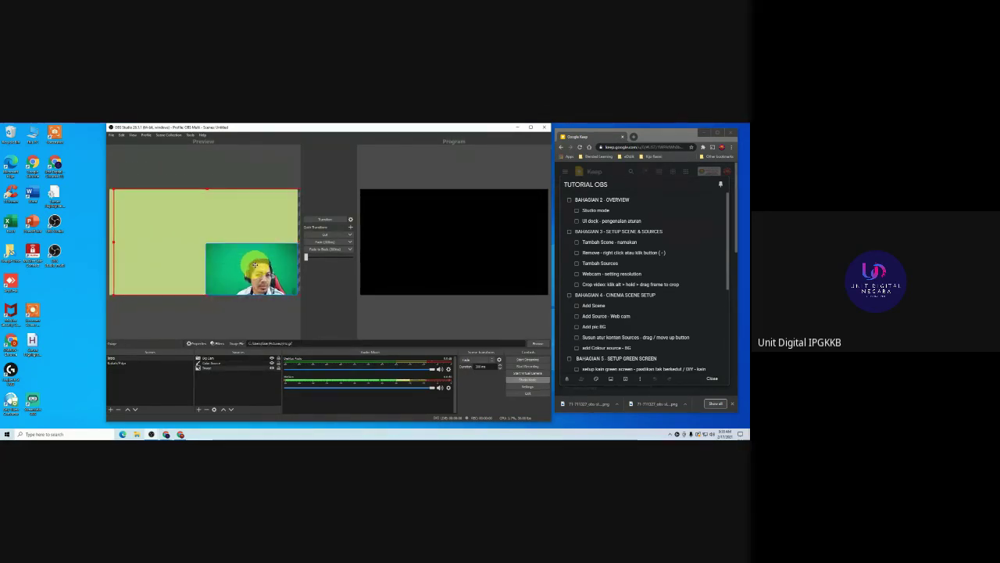
click(241, 259)
mouse_move(242, 260)
mouse_down()
mouse_move(204, 239)
mouse_move(244, 262)
mouse_up()
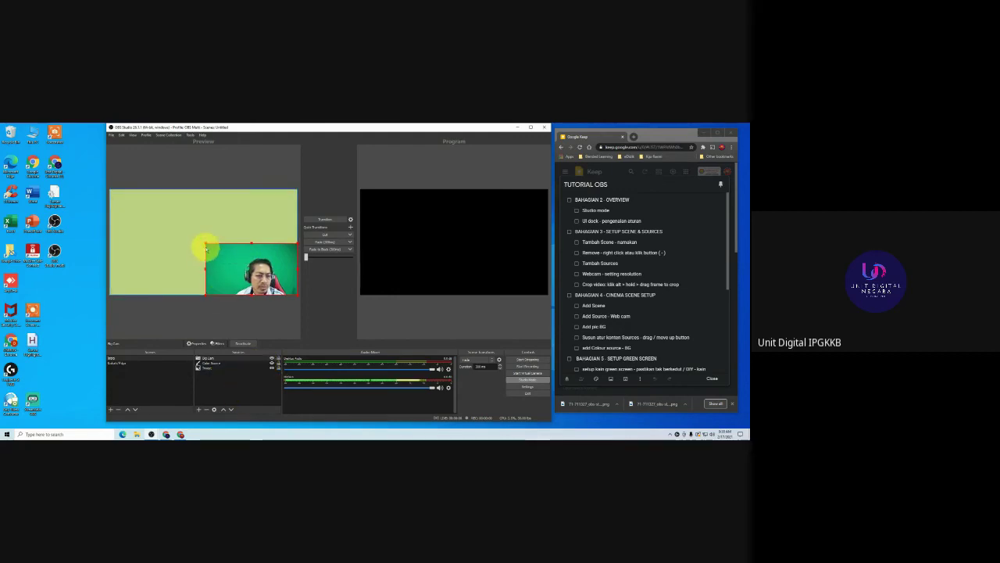
Scale Big Cam down to about a third of the canvas width in the lower-right corner and lock it.
drag(205, 245, 235, 259)
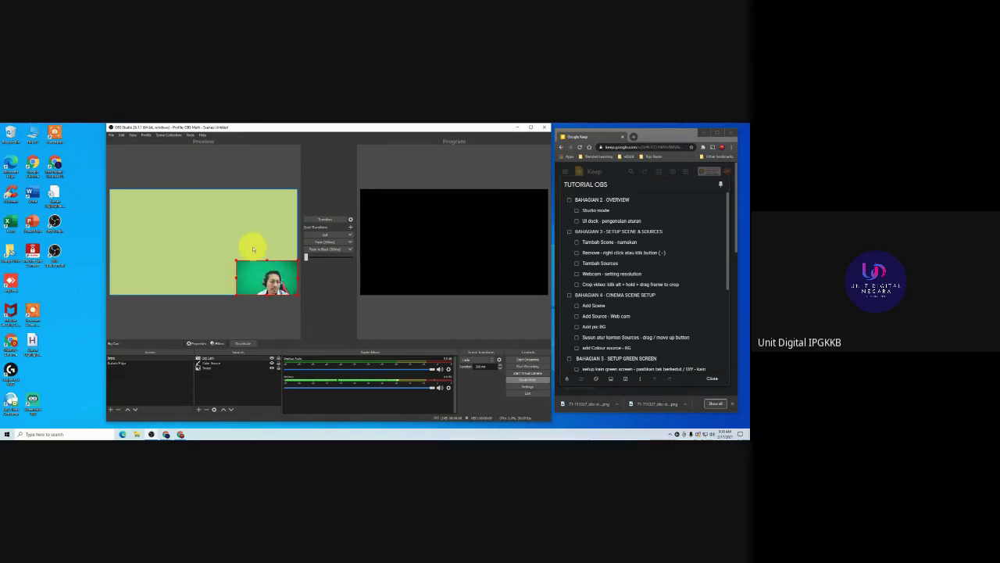
mouse_move(272, 281)
mouse_down()
mouse_move(205, 280)
mouse_move(273, 280)
mouse_up()
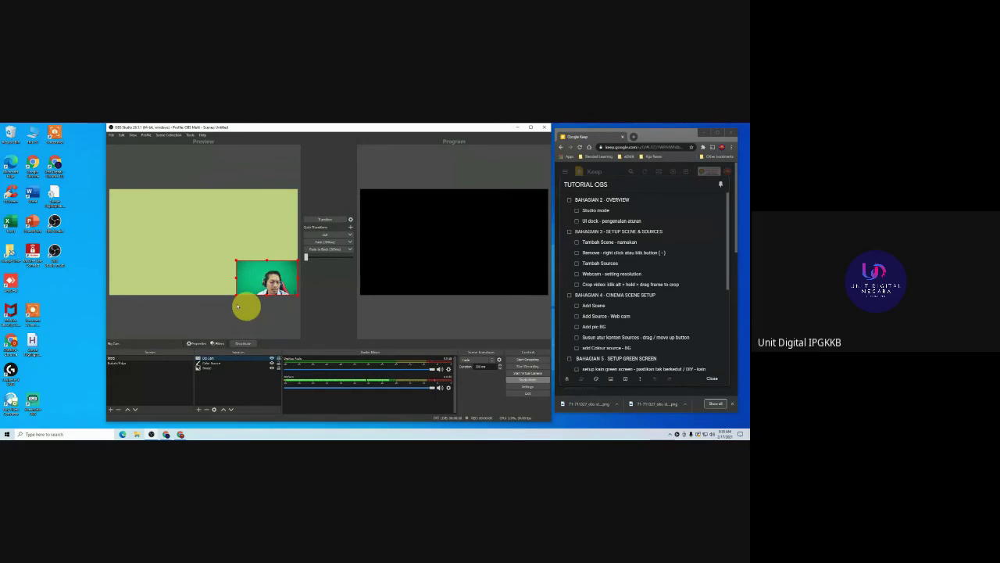
click(272, 361)
click(260, 279)
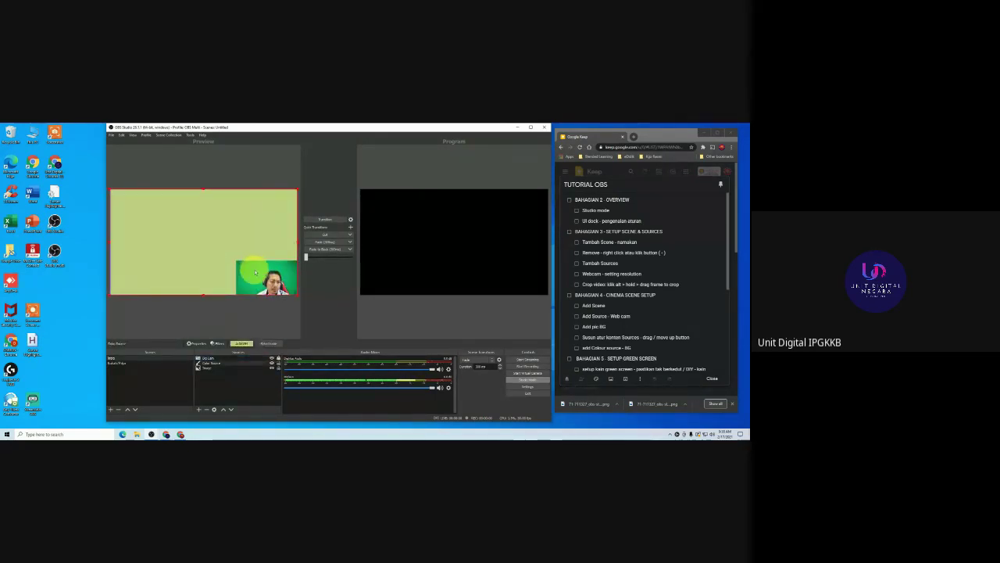
click(260, 279)
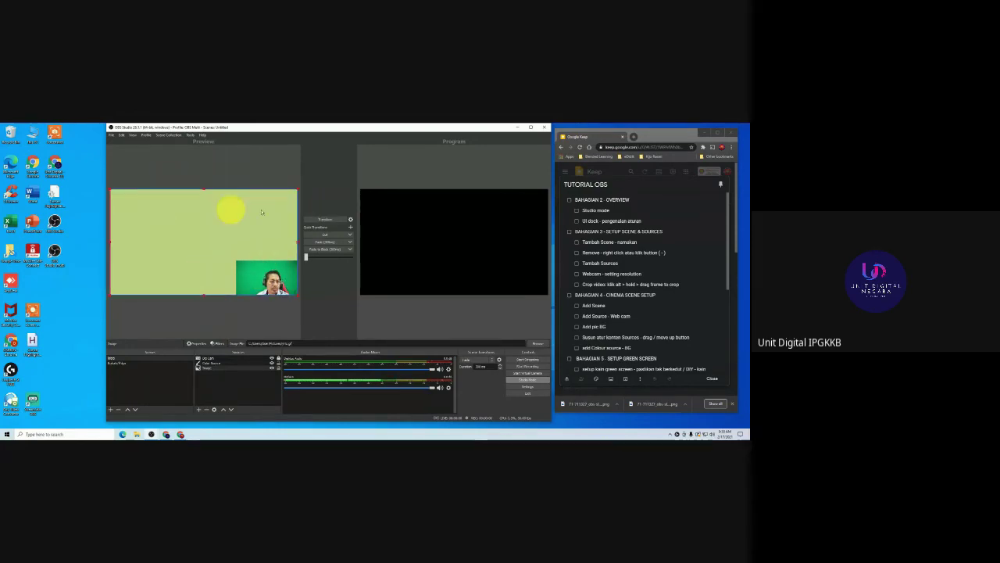
Hide the Color Source, lock the beach image, and try moving the background sources on the preview canvas.
click(272, 363)
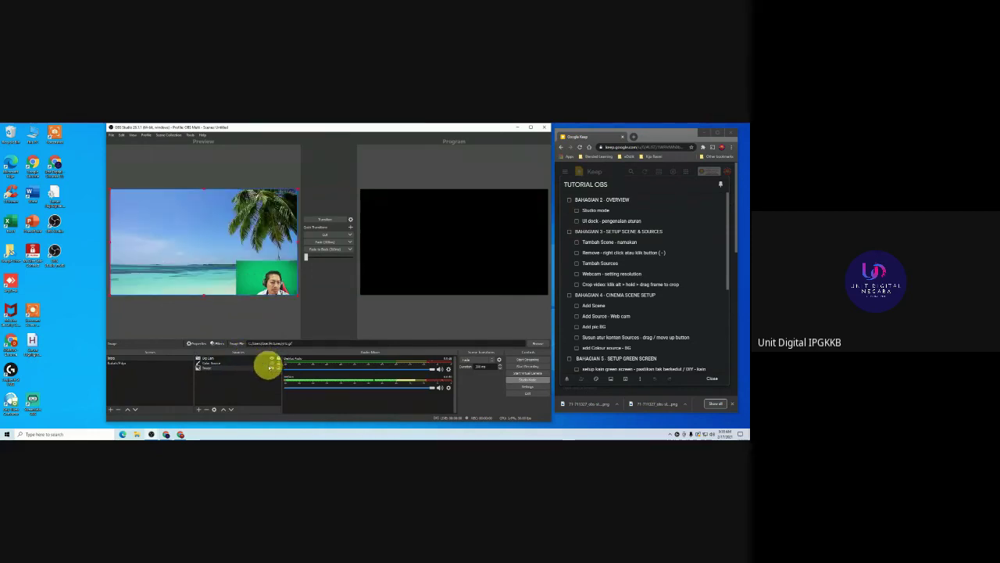
mouse_move(197, 240)
mouse_down()
mouse_move(217, 166)
mouse_move(222, 201)
mouse_move(188, 222)
mouse_move(219, 203)
mouse_move(179, 263)
mouse_move(219, 241)
mouse_move(196, 242)
mouse_up()
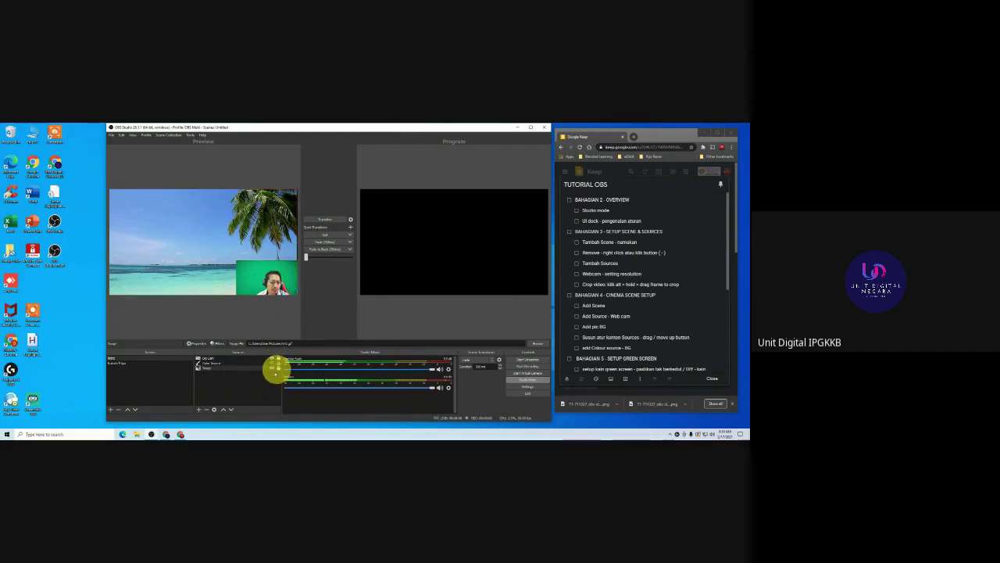
click(250, 363)
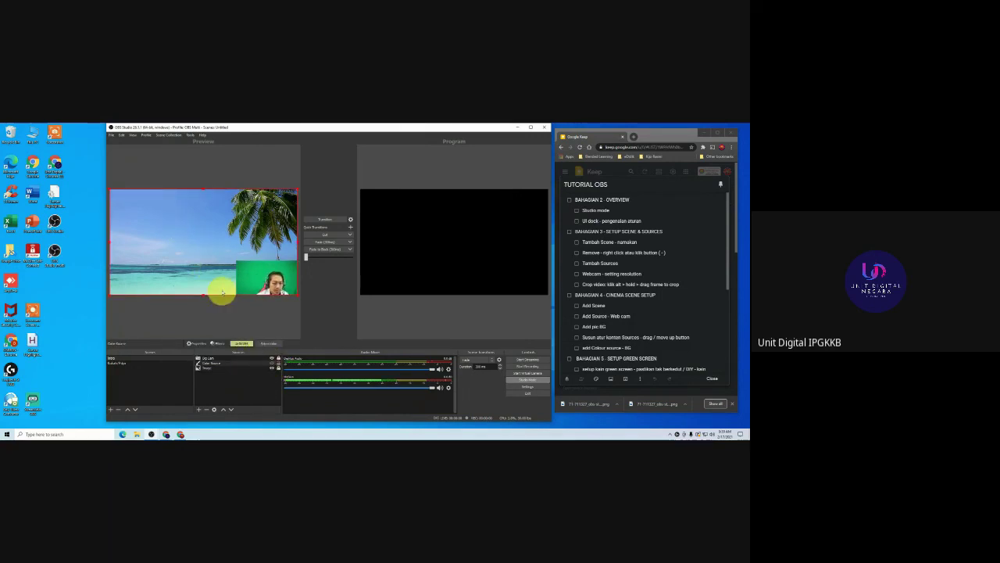
mouse_move(201, 262)
mouse_down()
mouse_move(201, 223)
mouse_move(201, 259)
mouse_up()
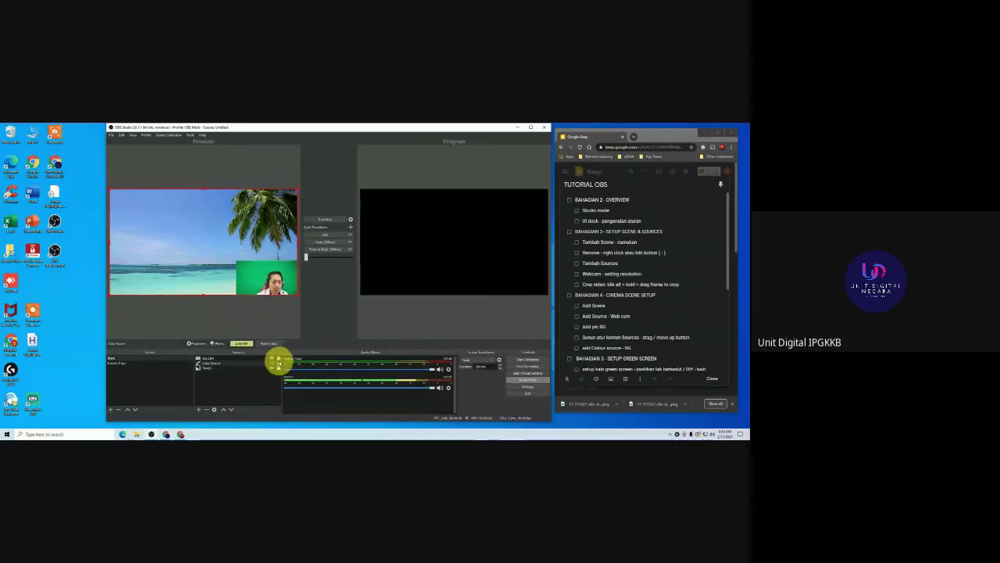
Lock the Color Source and test selecting the locked background and Big Cam directly on the preview canvas.
click(278, 365)
click(198, 237)
click(252, 284)
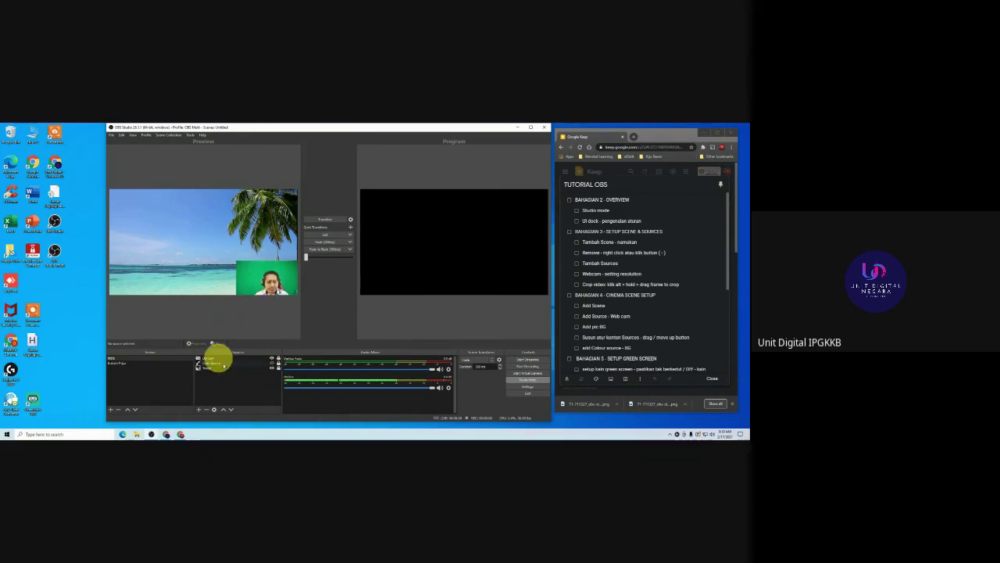
click(275, 367)
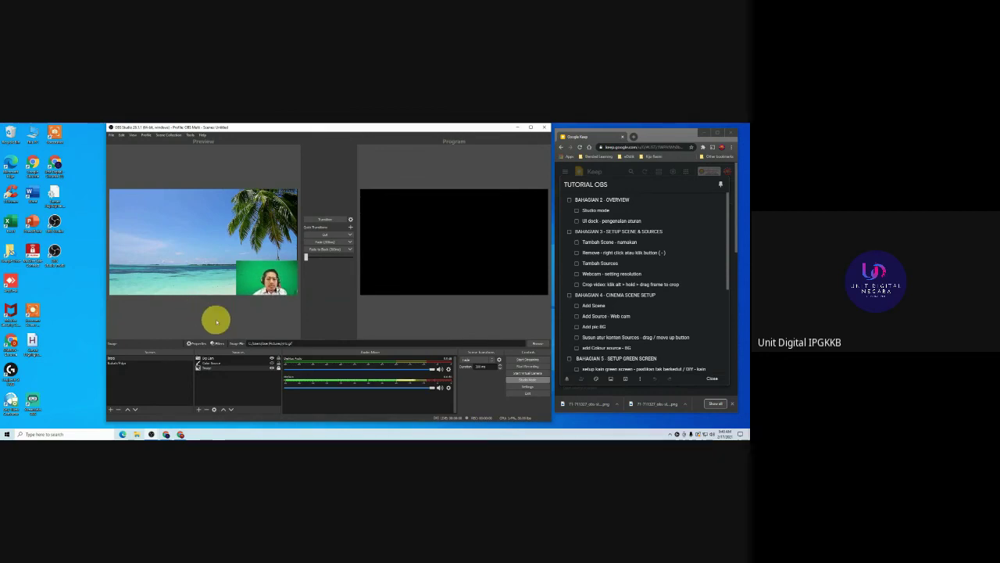
Review the TUTORIAL OBS checklist, from the introduction through the cinema scene setup to the green screen setup section.
drag(363, 378, 287, 380)
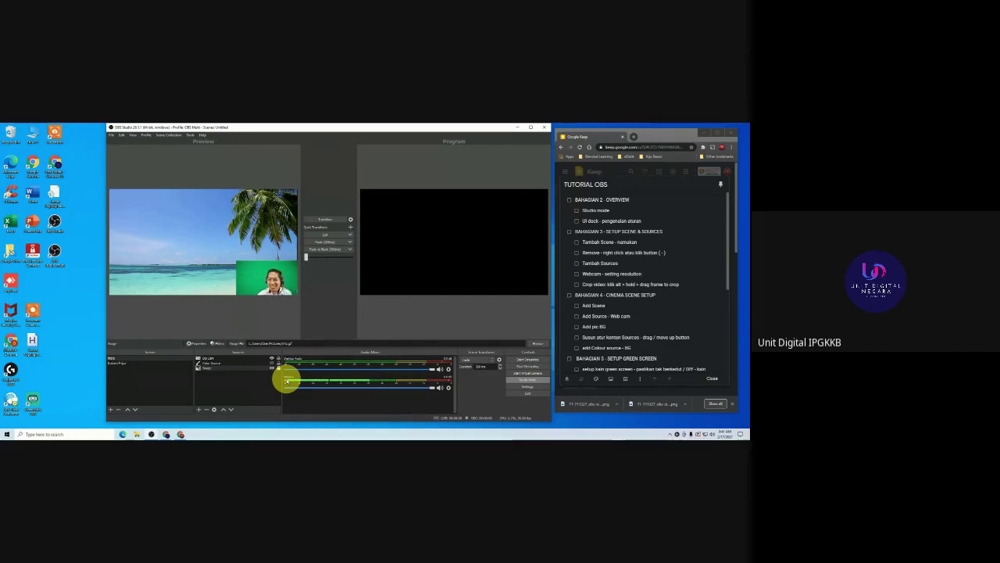
scroll(608, 333, down, 3)
scroll(608, 332, up, 5)
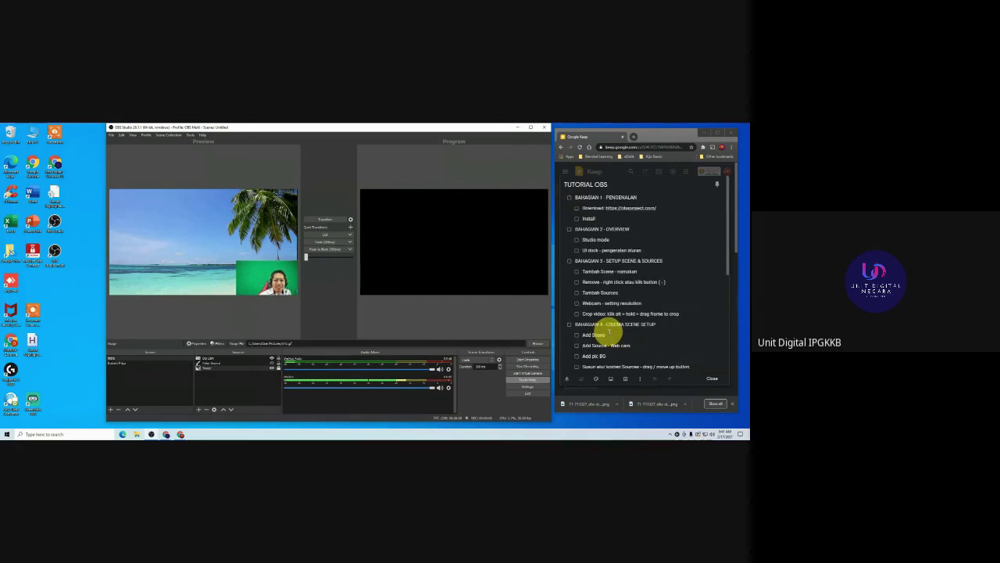
scroll(608, 332, down, 2)
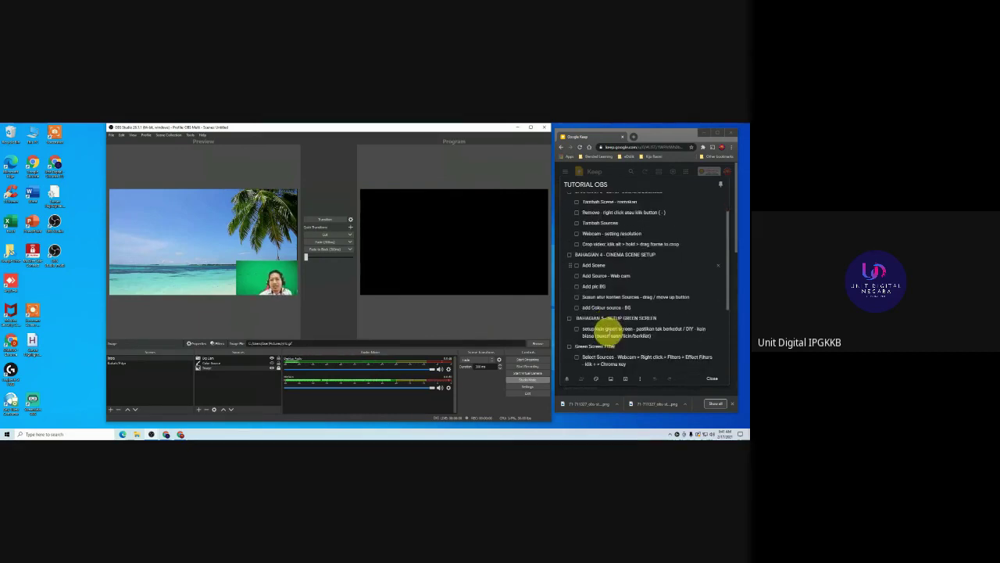
scroll(608, 332, up, 1)
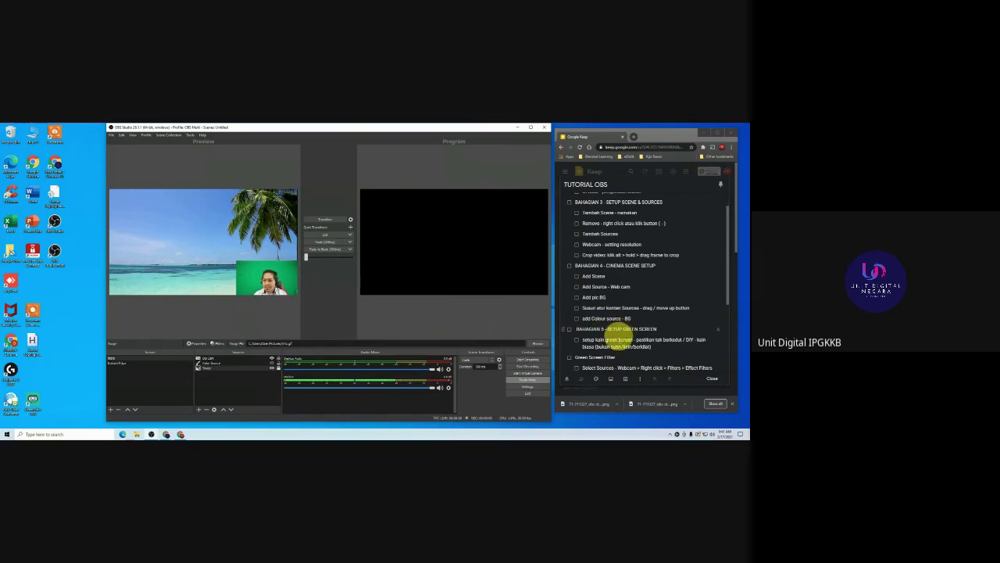
scroll(608, 344, up, 1)
scroll(609, 344, down, 1)
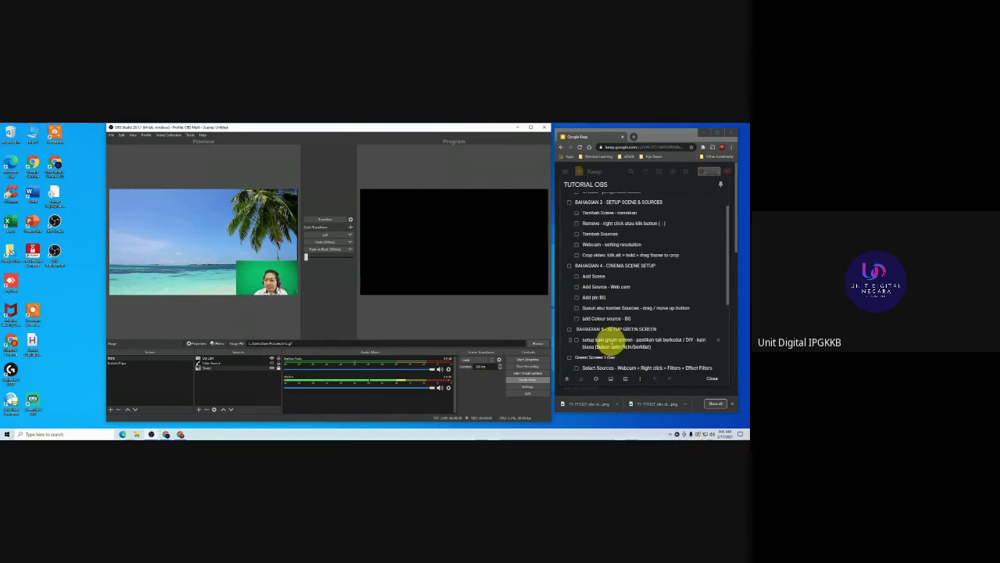
scroll(611, 336, down, 2)
scroll(612, 336, up, 2)
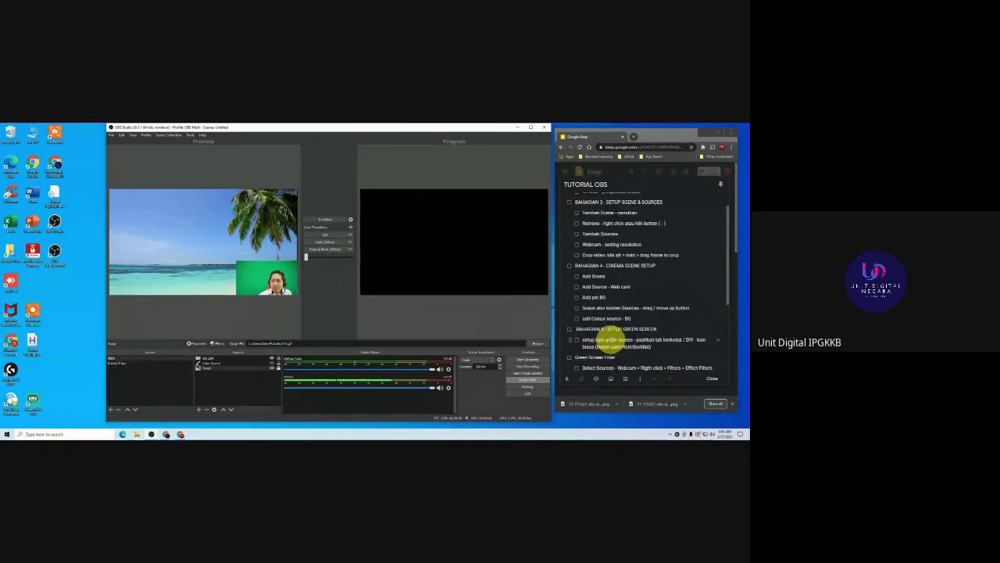
scroll(610, 338, up, 2)
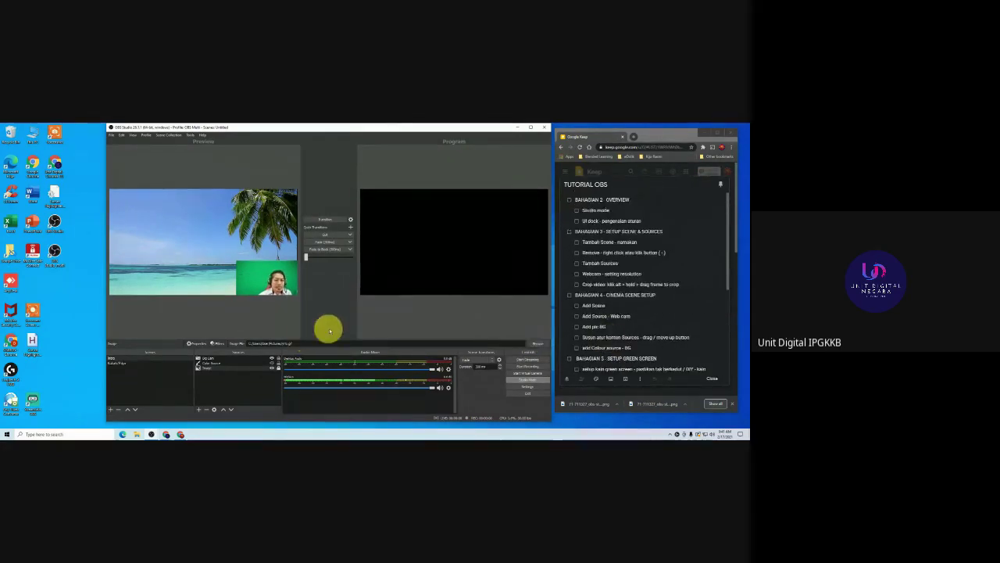